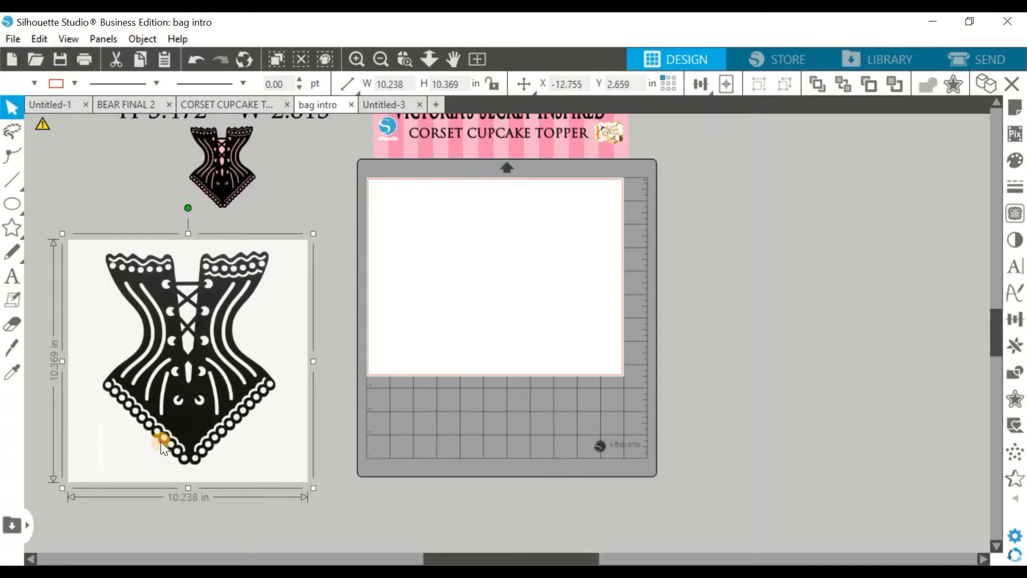
Step: Select the trace area around the large black corset picture
left_click(126, 184)
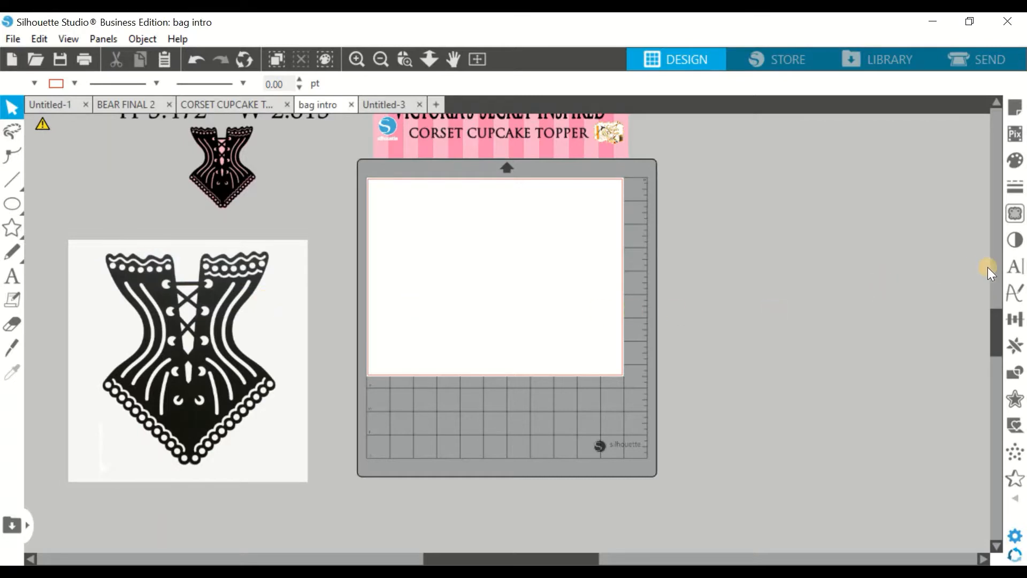
left_click(1011, 221)
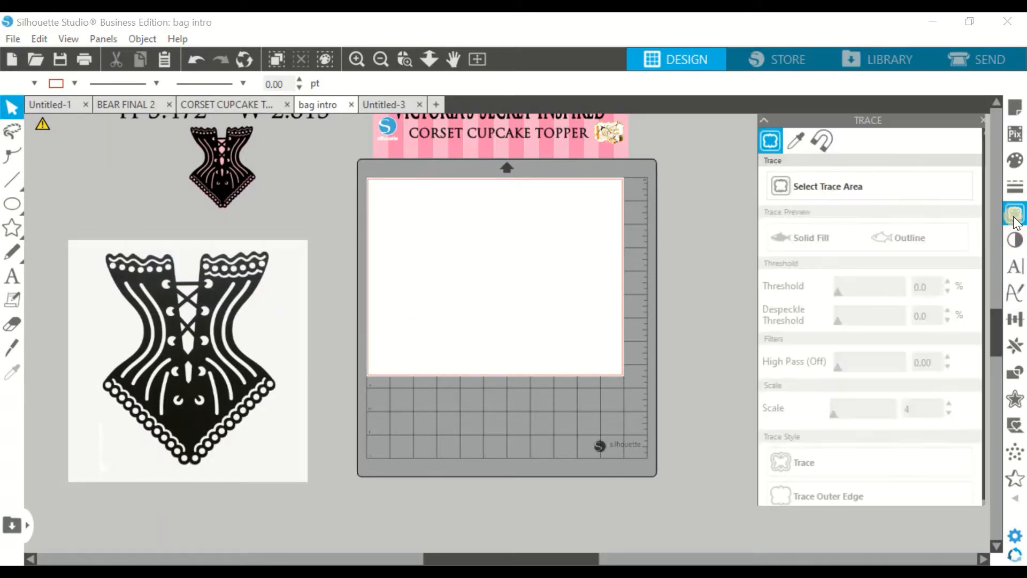
left_click(786, 187)
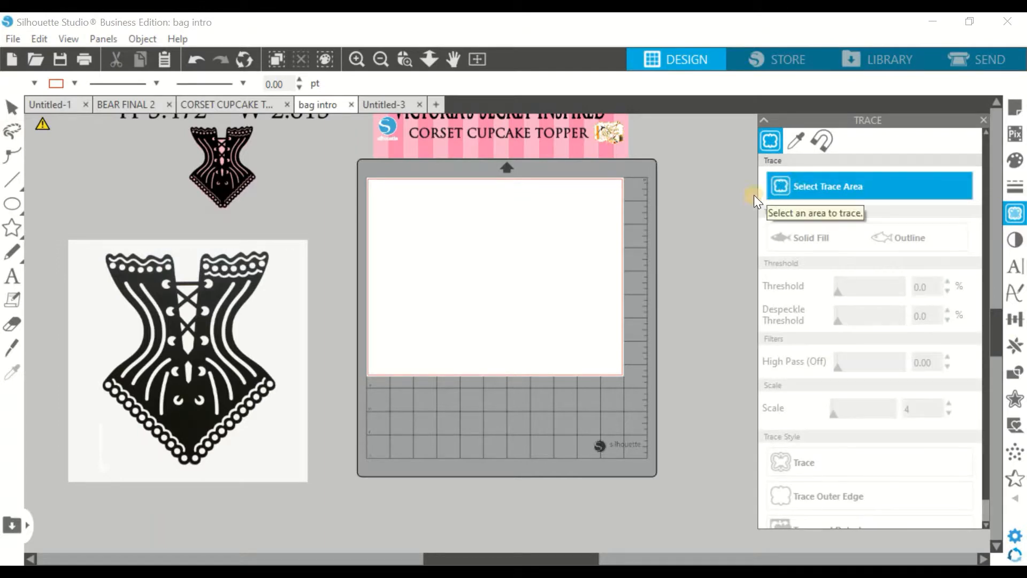
mouse_move(88, 237)
left_mouse_down()
mouse_move(114, 287)
mouse_move(277, 439)
mouse_move(293, 473)
left_mouse_up()
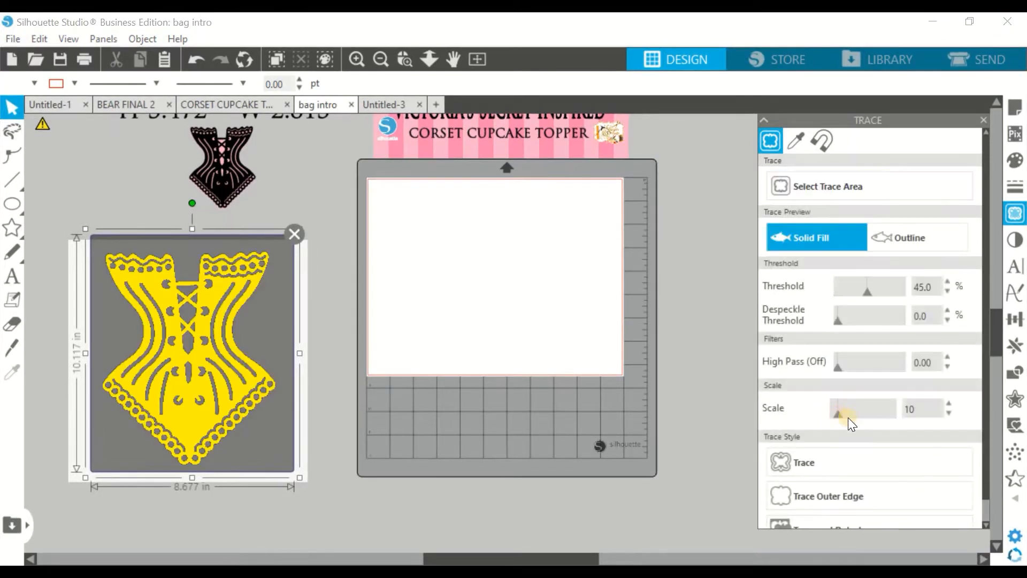
Step: Trace the corset picture with the scale at 4 and the threshold at 74%
left_click_drag(837, 415, 832, 417)
left_click(867, 291)
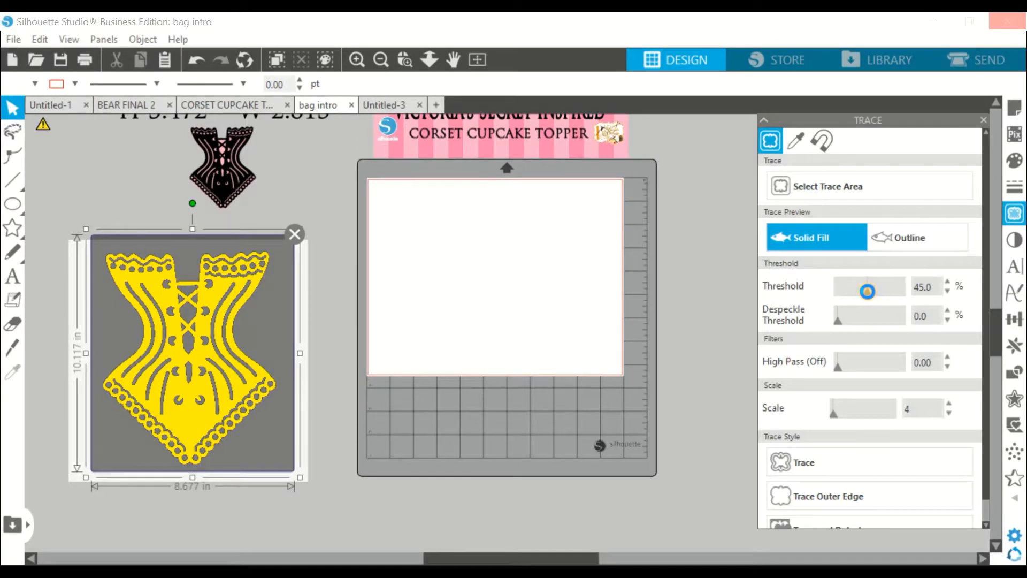
left_click_drag(868, 292, 885, 298)
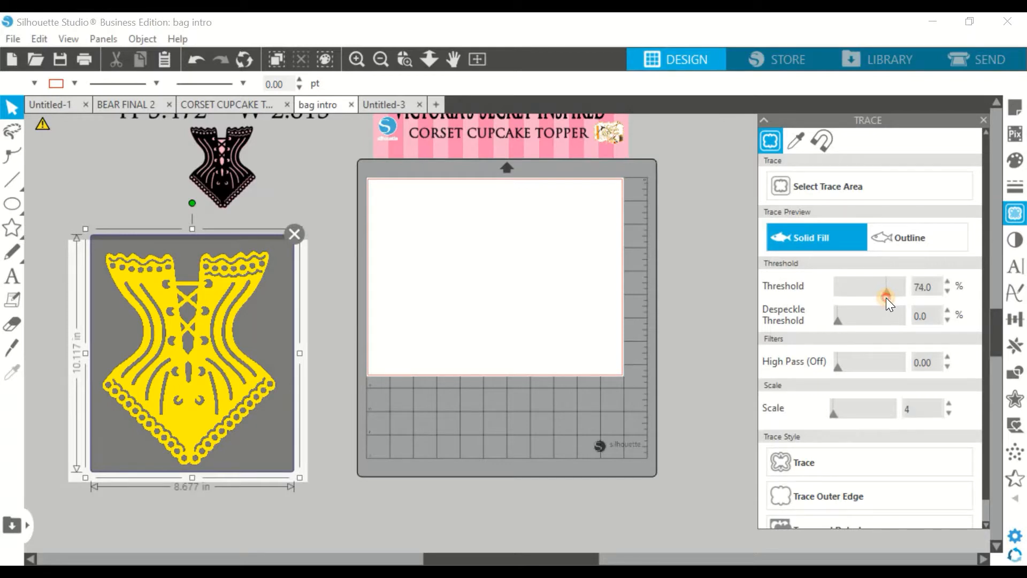
left_click(801, 460)
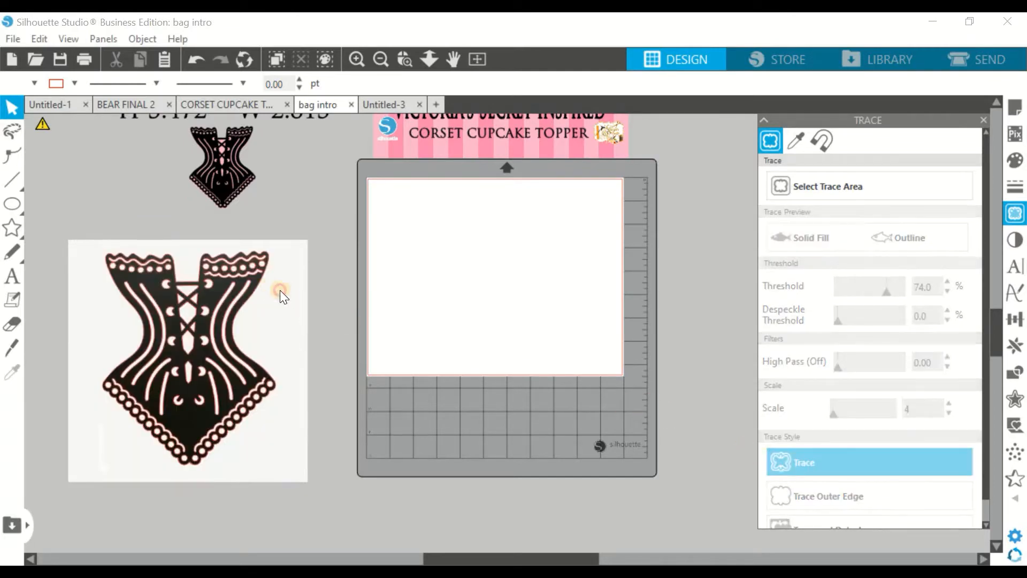
Step: Move the original corset picture off the traced outline and park it well to the left of the artwork
mouse_move(280, 292)
left_mouse_down()
mouse_move(316, 326)
mouse_move(294, 447)
left_mouse_up()
left_click(405, 59)
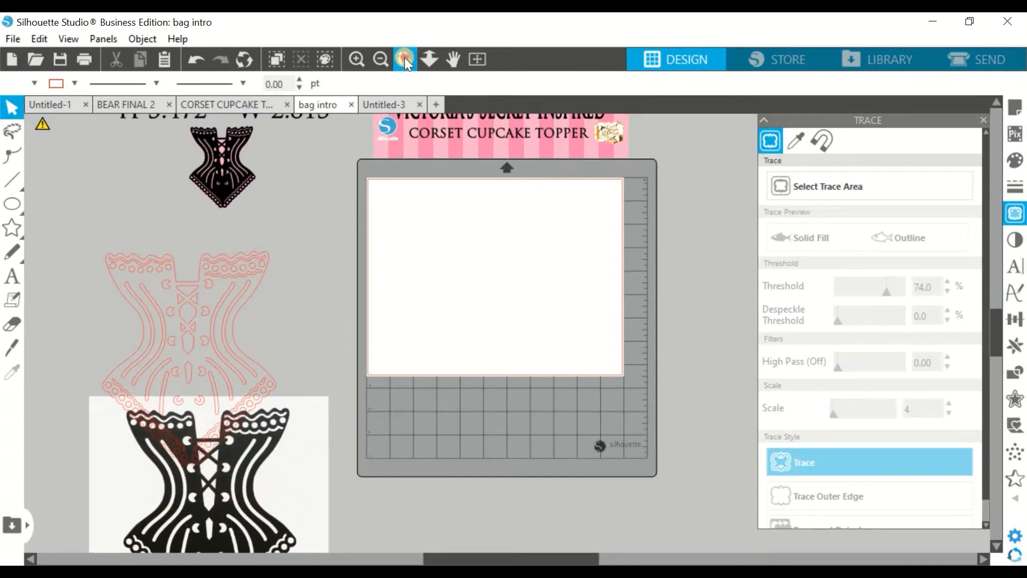
left_click(238, 283)
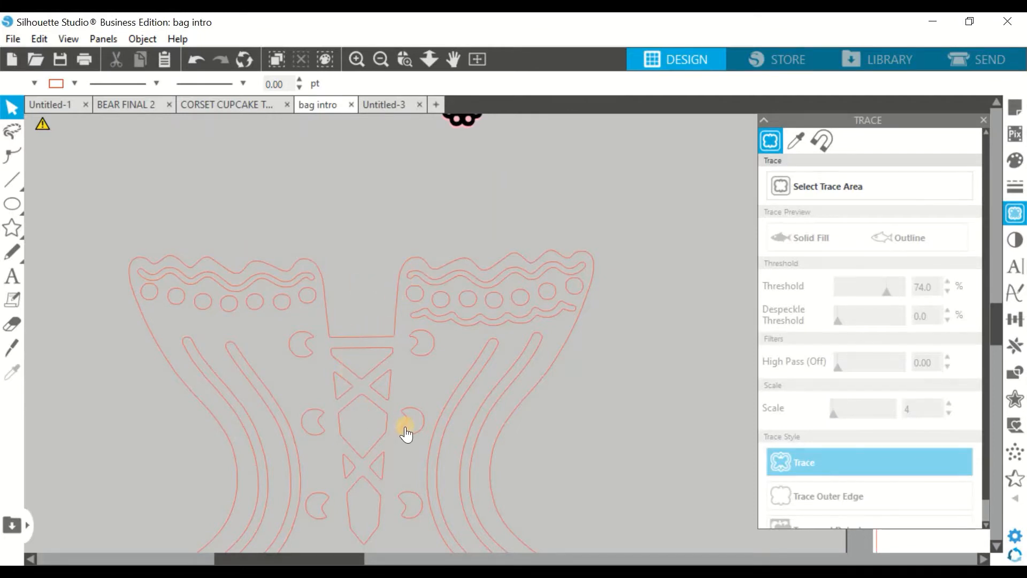
left_click(379, 60)
left_click(379, 60)
left_click(378, 59)
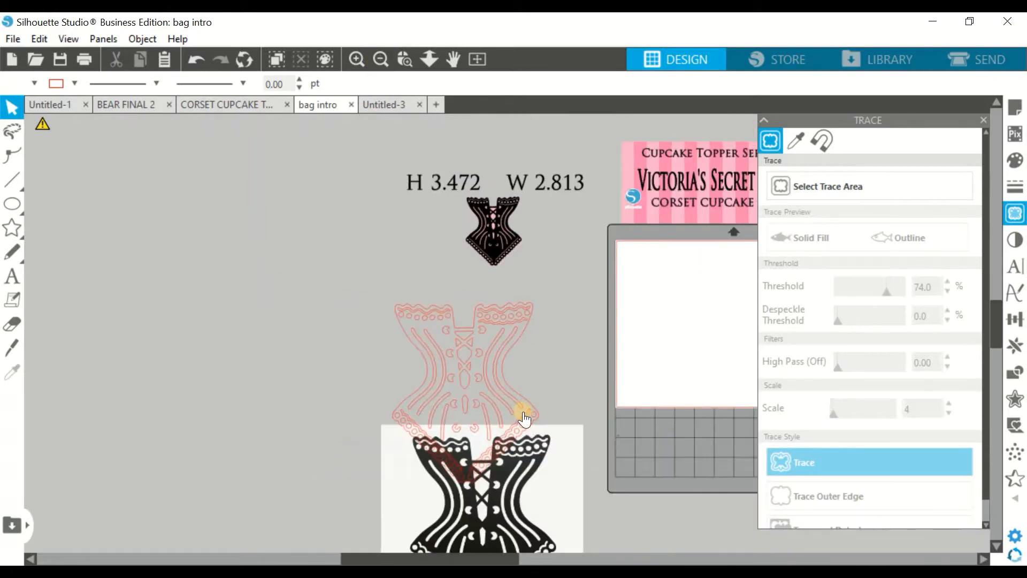
left_click_drag(554, 445, 318, 319)
left_click(320, 319)
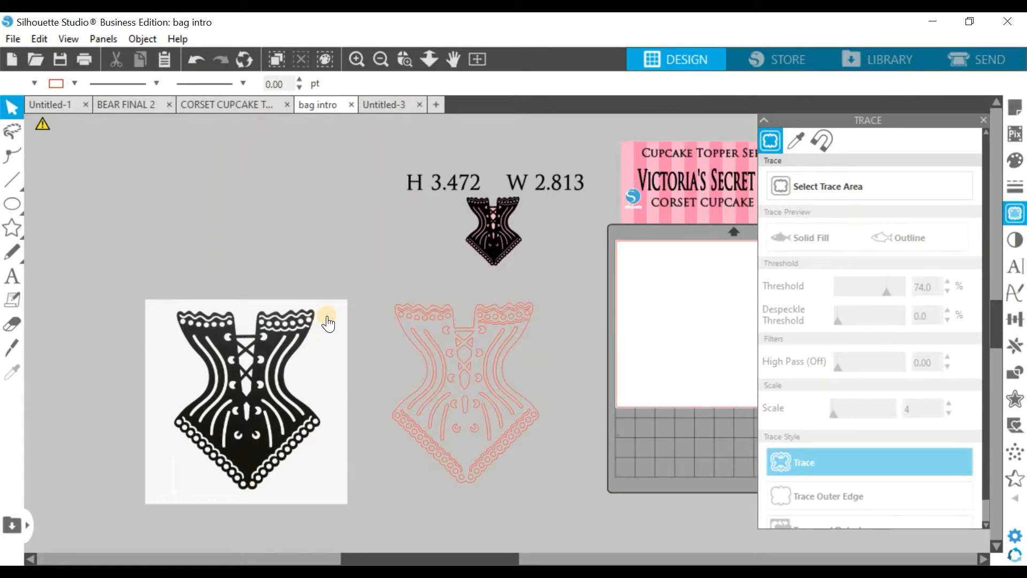
left_click_drag(252, 394, 67, 278)
Step: Resize the traced corset outline to 3.472 in high and 2.813 in wide
left_click(482, 321)
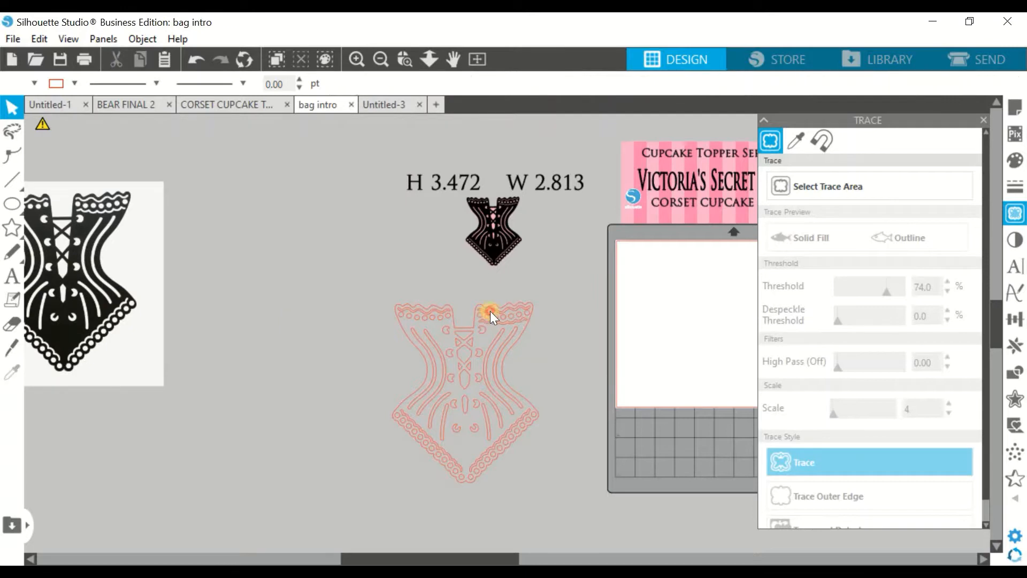
left_click_drag(485, 312, 529, 302)
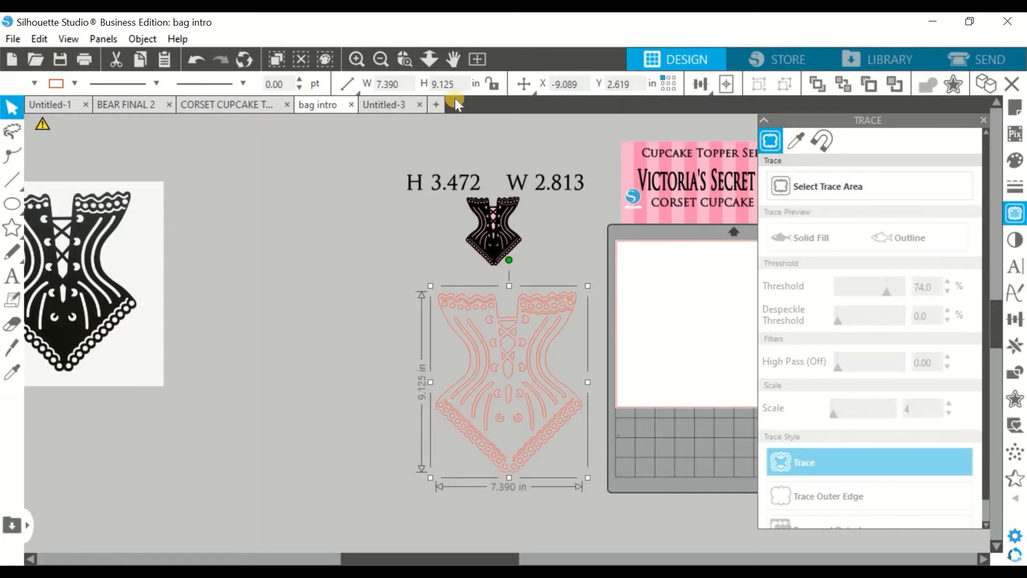
left_click_drag(455, 84, 413, 84)
type("3.472")
key("Return")
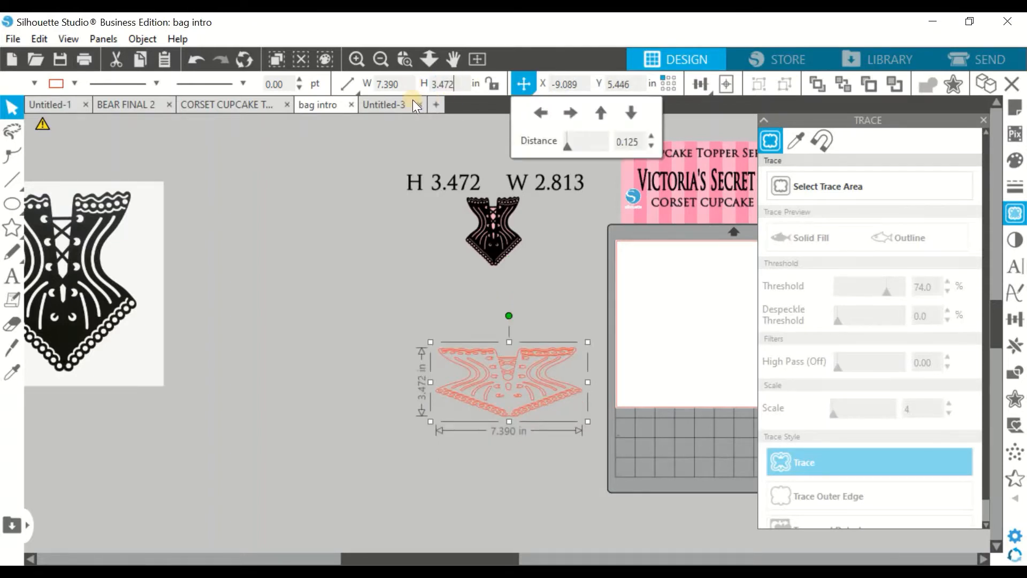
left_click_drag(404, 84, 344, 83)
mouse_move(344, 84)
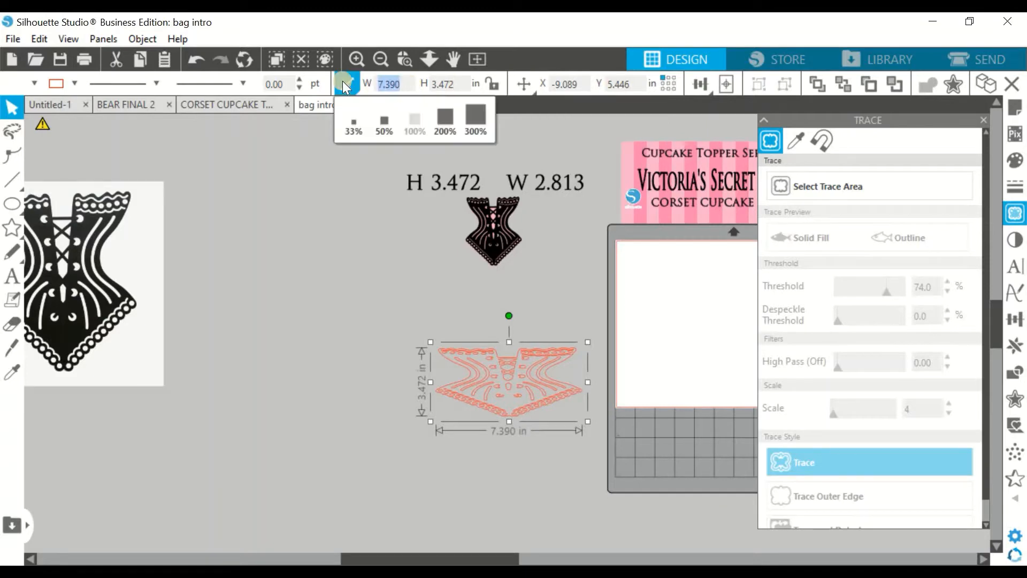
type("2.813")
key("Return")
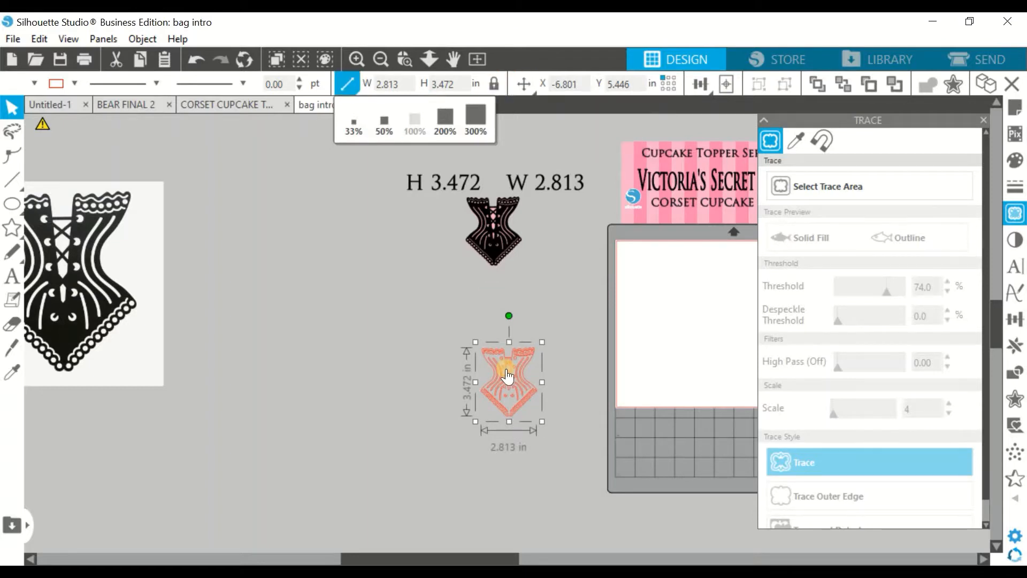
Step: Place the resized corset outline to the left of the small black and pink corset, leaving a gap between them
left_click(530, 389)
mouse_move(530, 392)
left_mouse_down()
mouse_move(509, 245)
mouse_move(455, 238)
left_mouse_up()
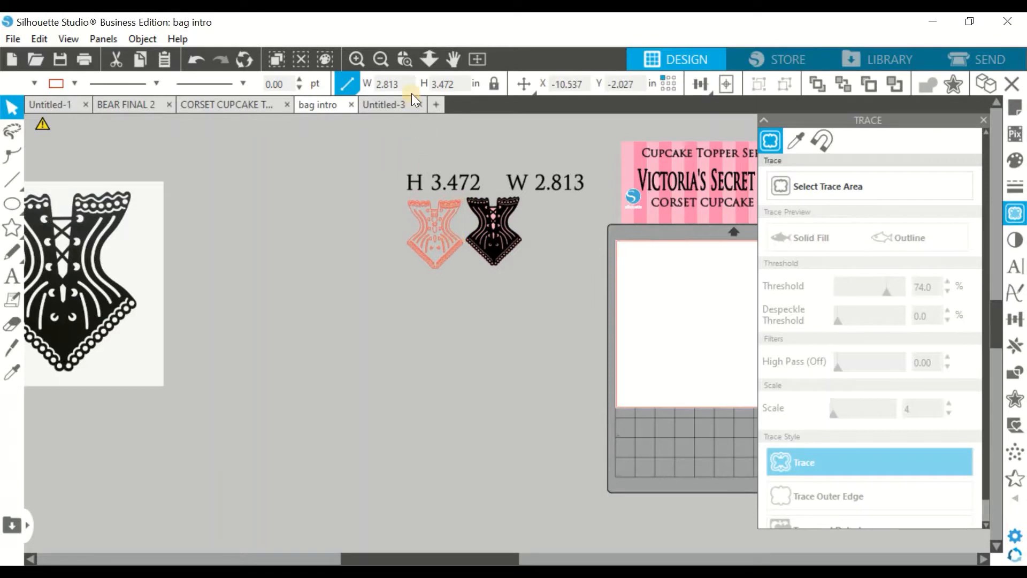
left_click(405, 57)
left_click(448, 213)
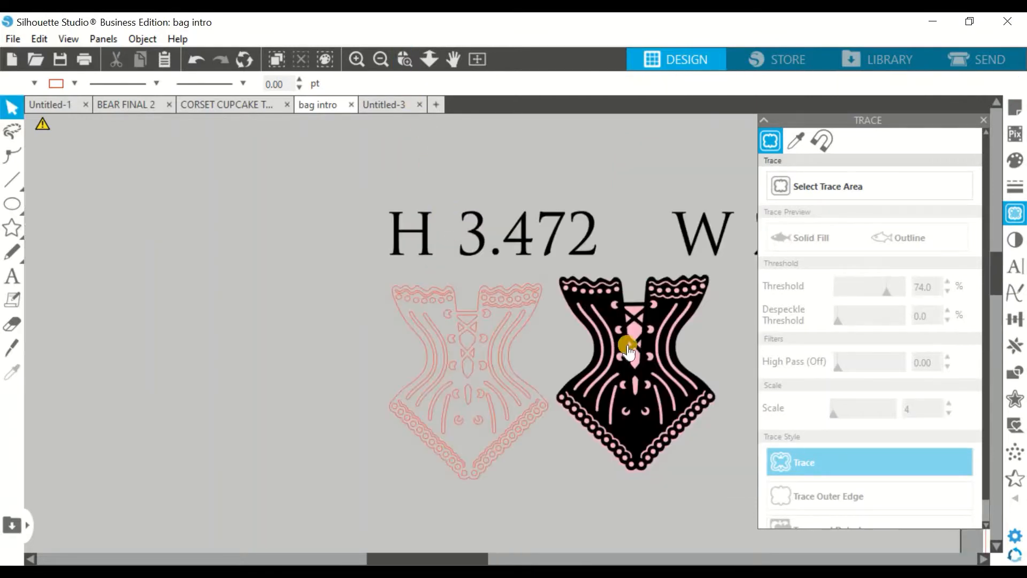
left_click(539, 405)
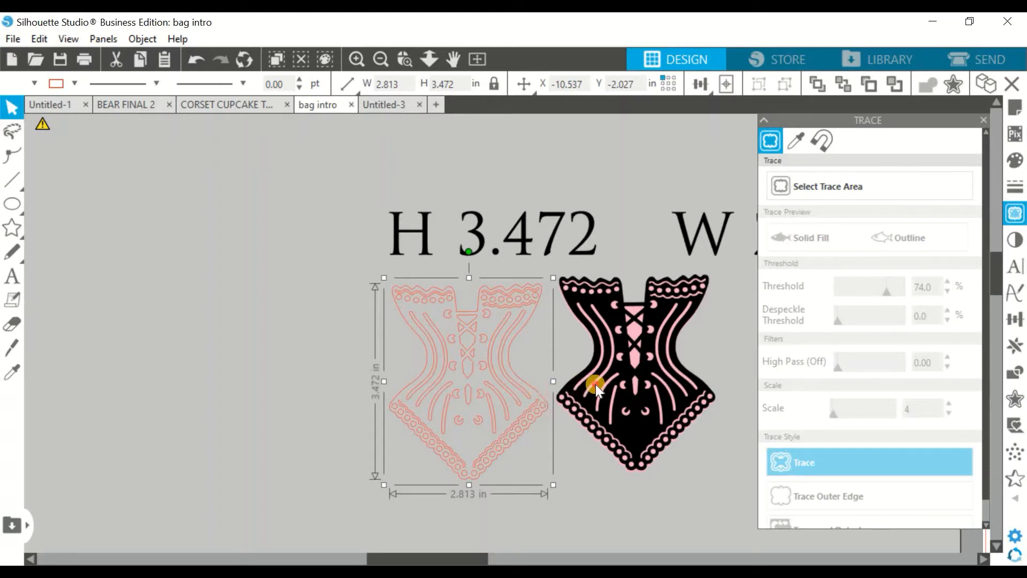
mouse_move(596, 384)
left_mouse_down()
mouse_move(633, 380)
mouse_move(495, 380)
mouse_move(499, 397)
left_mouse_up()
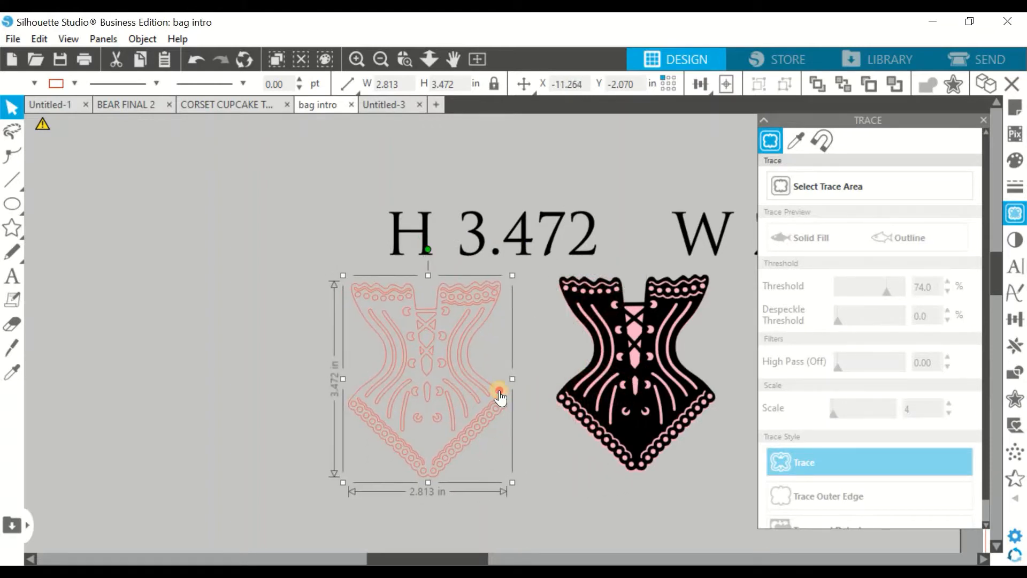
Step: Duplicate the corset outline to the left and separate the copy slightly from the original
left_click(1015, 346)
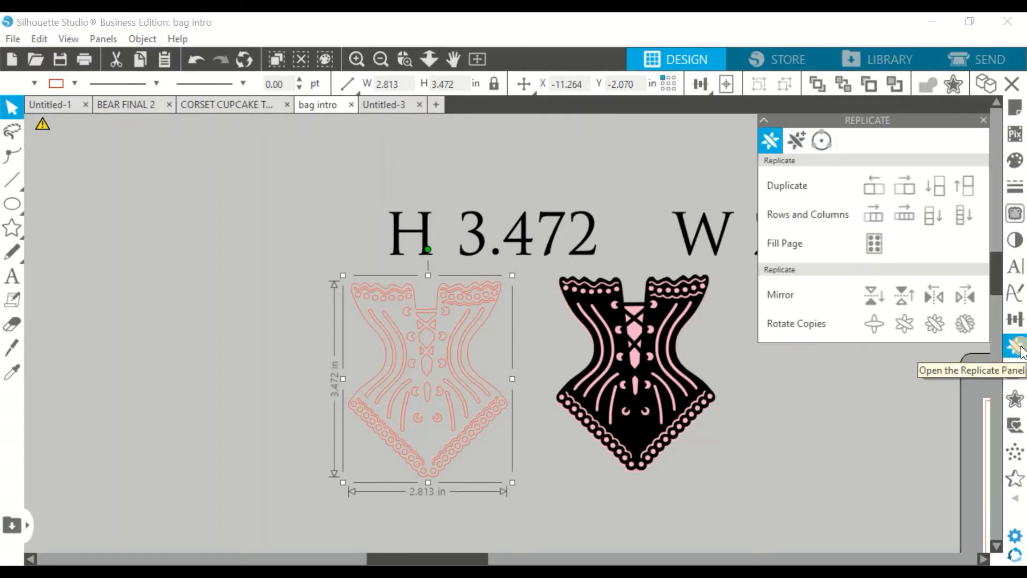
left_click(876, 187)
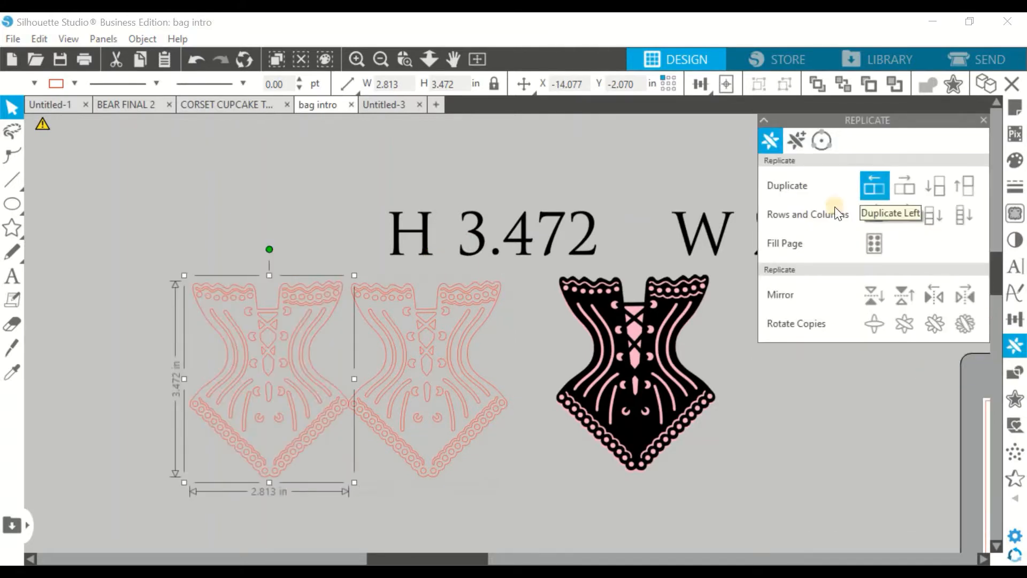
left_click(383, 483)
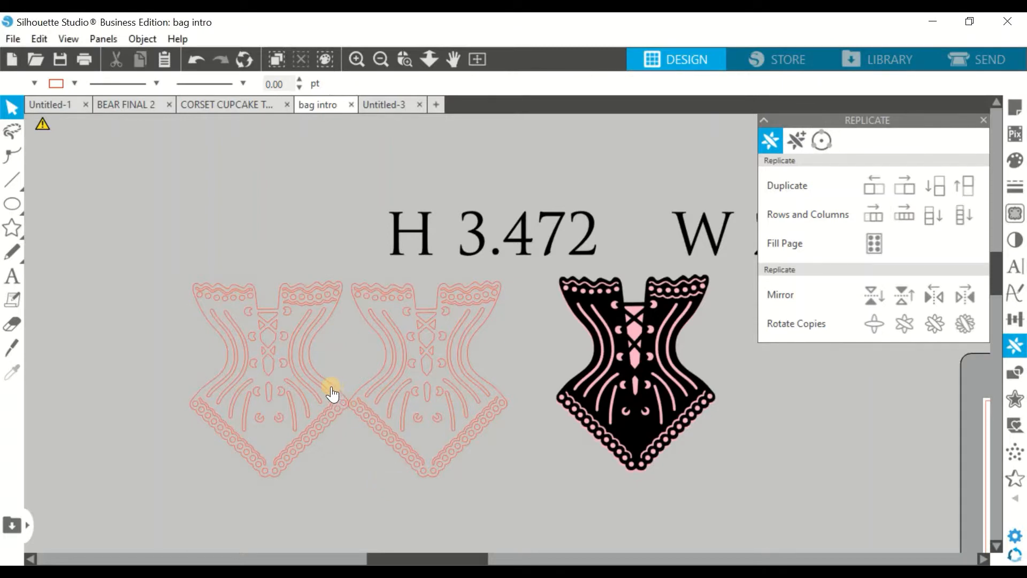
left_click_drag(330, 386, 321, 389)
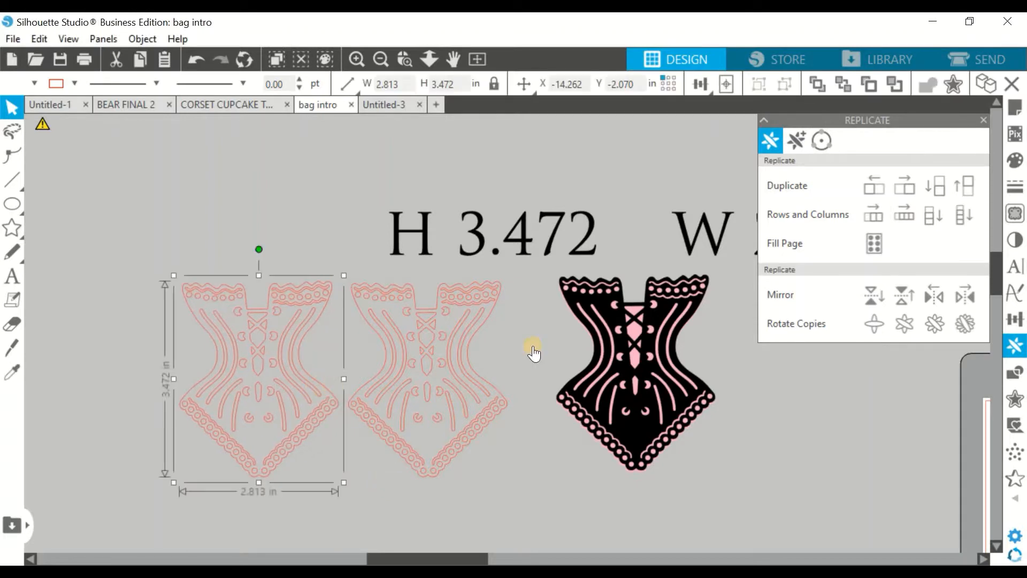
Step: Give the duplicated corset a black fill and a black line color
left_click(1015, 160)
left_click(784, 178)
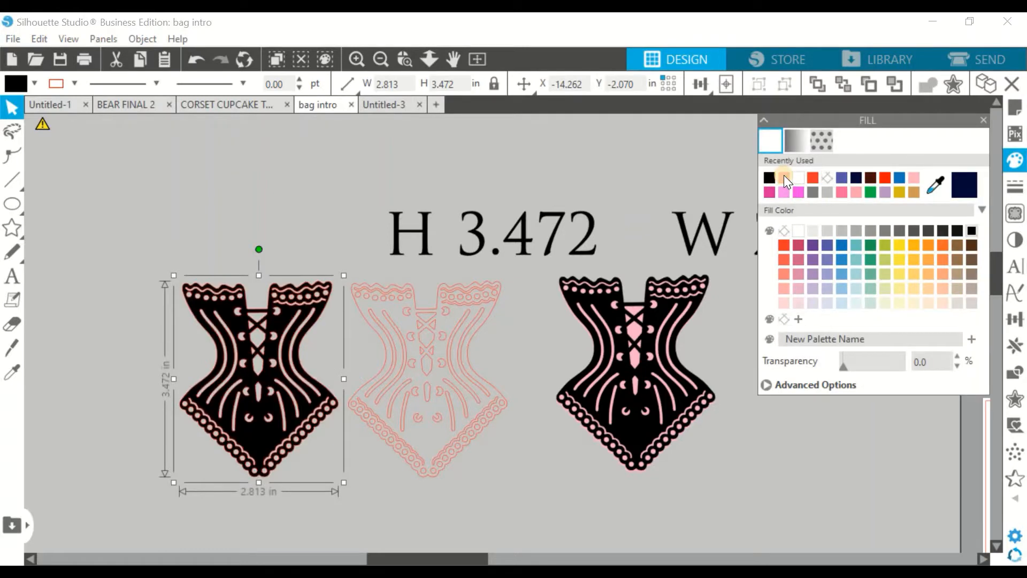
left_click(1014, 186)
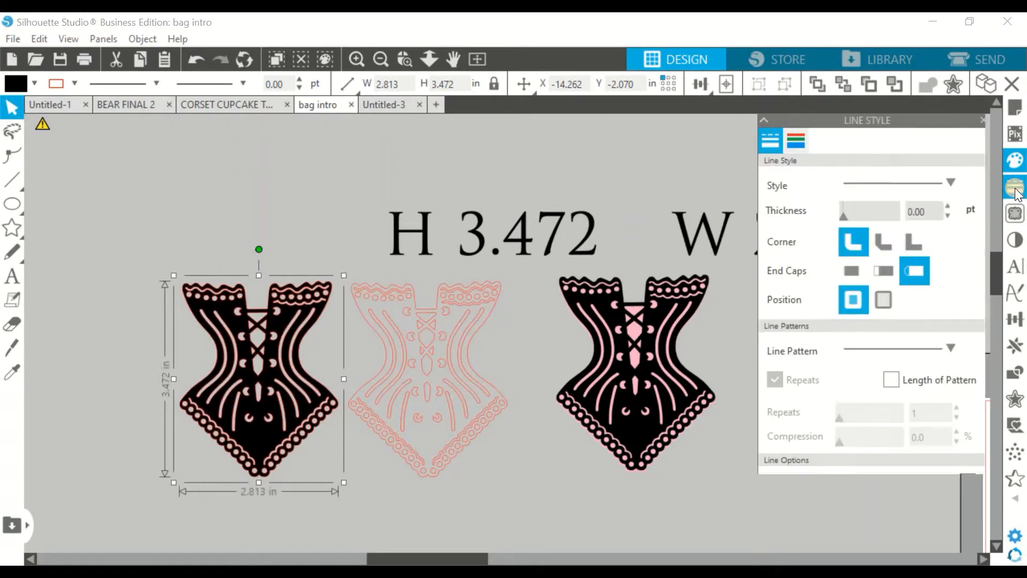
left_click(795, 142)
left_click(768, 181)
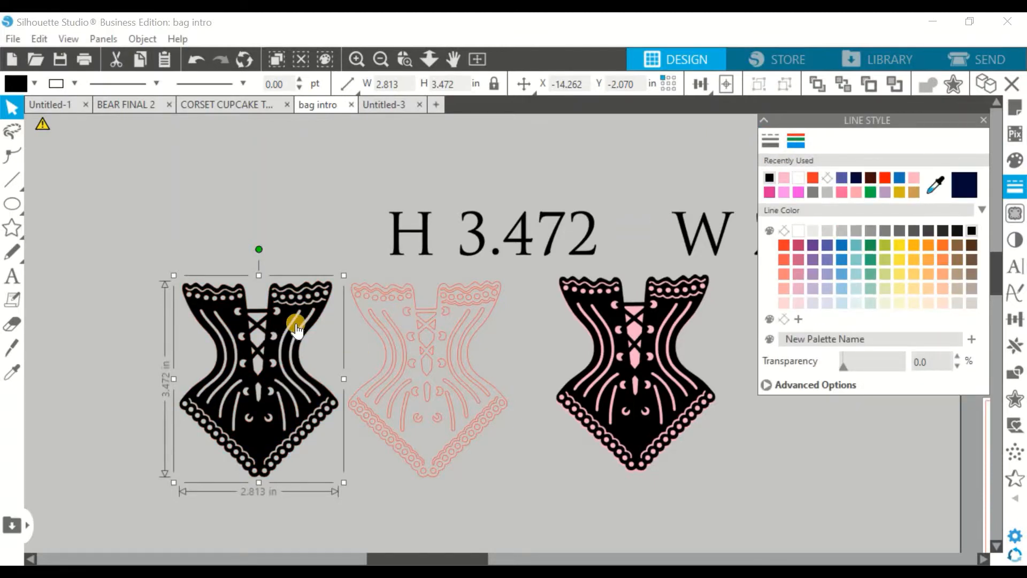
Step: Move the black-filled corset copy farther left and shift the unfilled corset outline into the space between the two dark corsets
left_click_drag(271, 310, 173, 296)
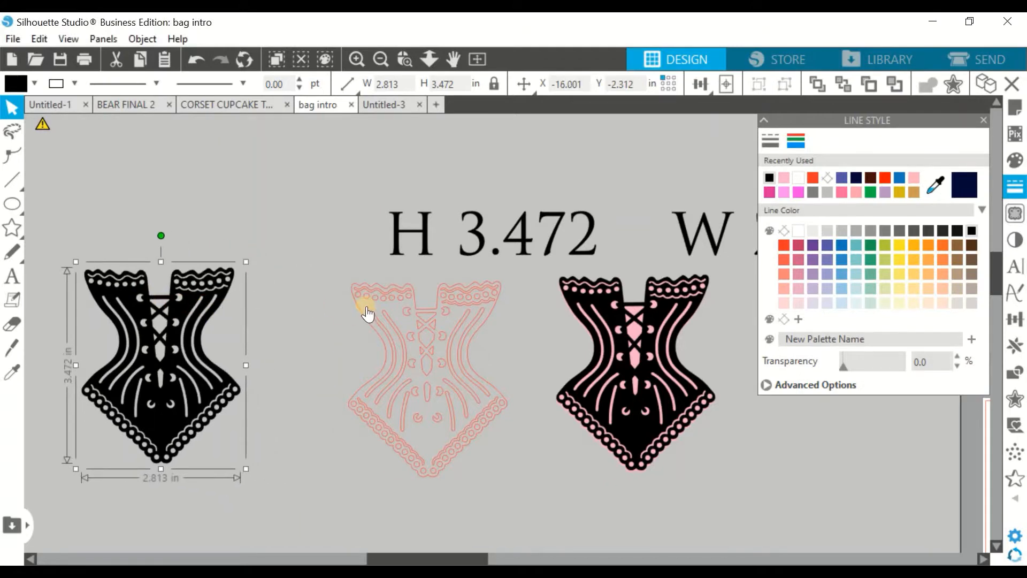
left_click_drag(351, 313, 316, 308)
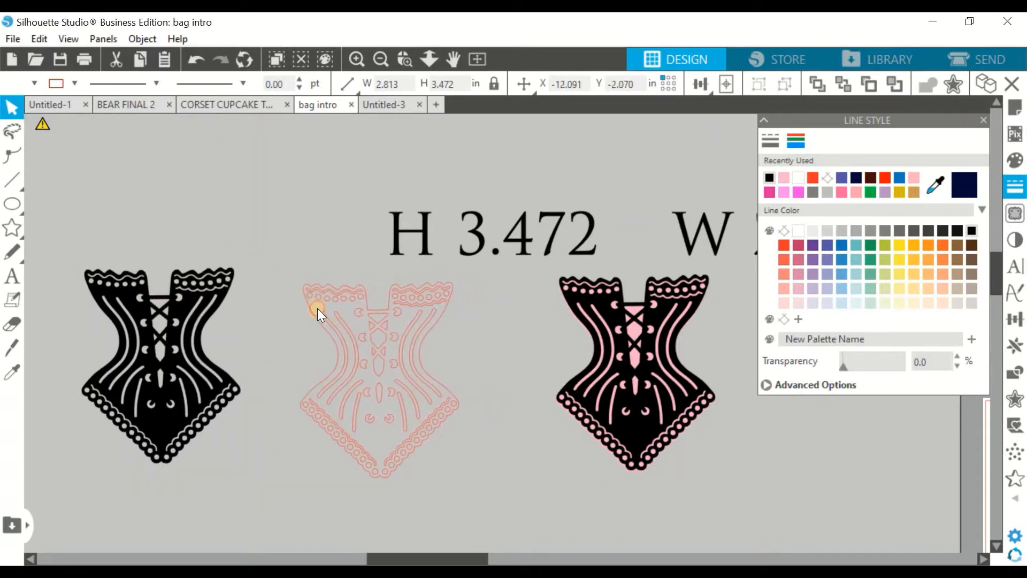
left_click(317, 308)
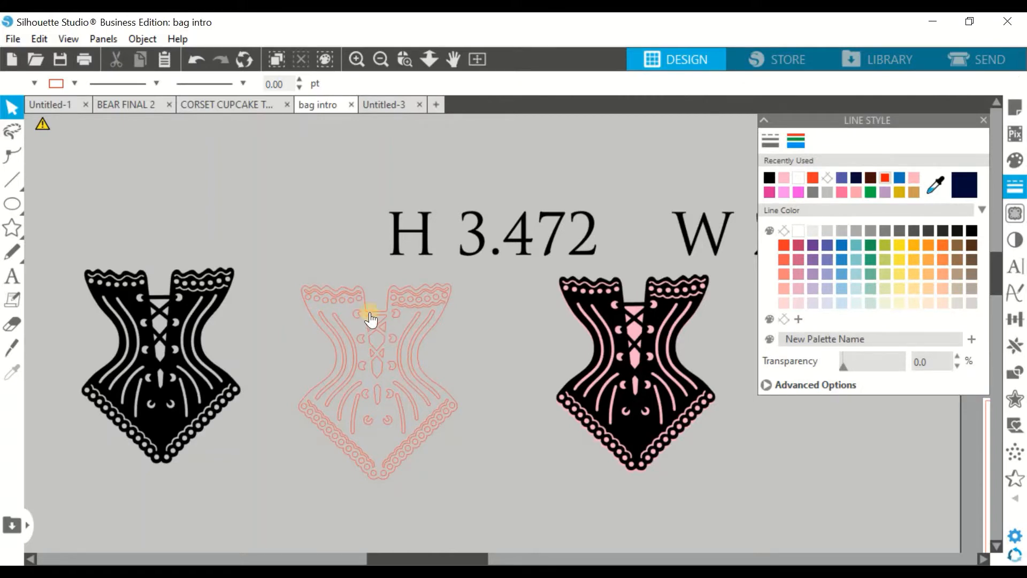
Step: Release the compound path of the unfilled corset and move its outer contour below the inner cutout shapes
left_click(415, 290)
right_click(416, 290)
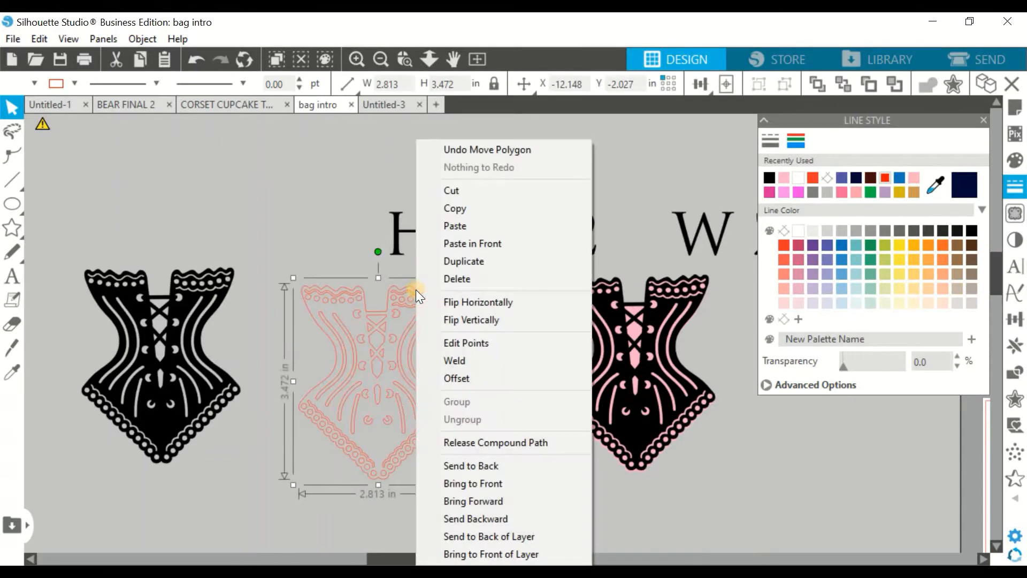
left_click(464, 442)
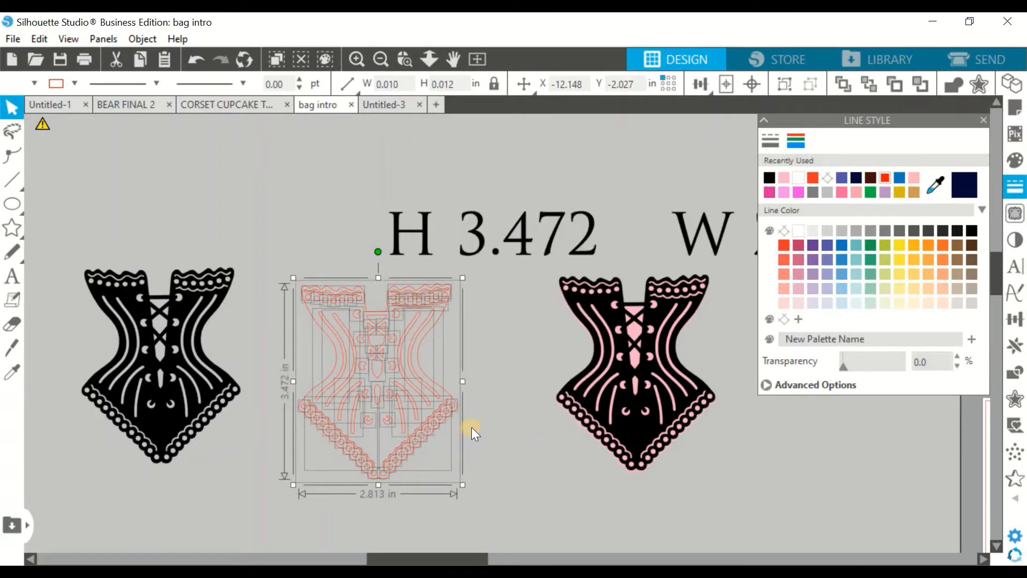
left_click(475, 424)
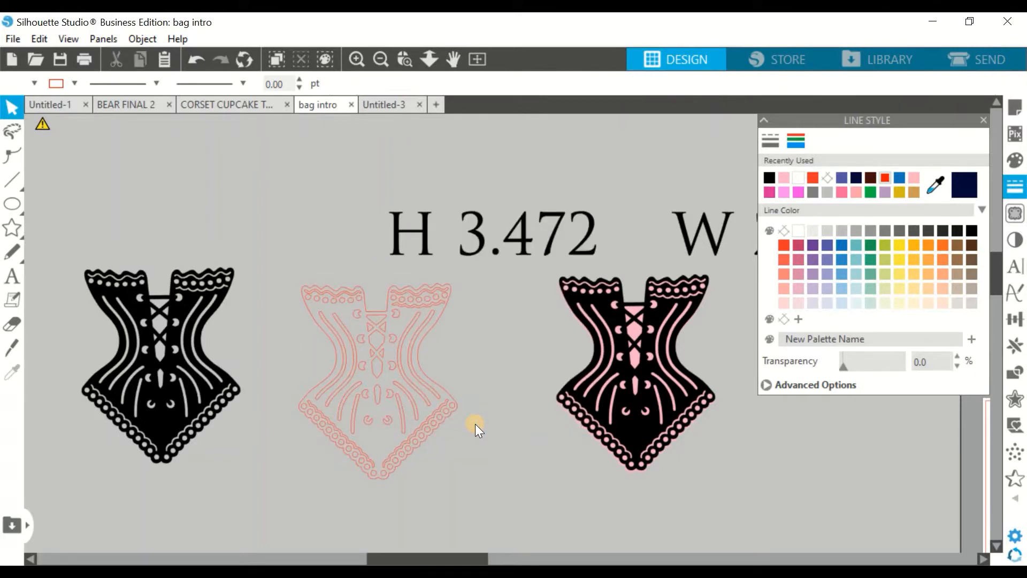
left_click(453, 289)
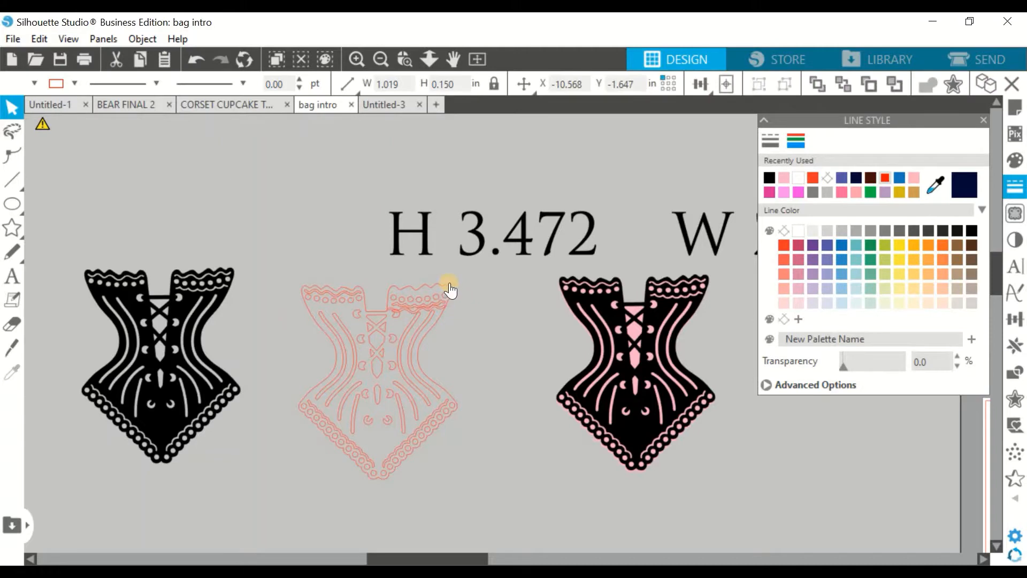
left_click_drag(450, 290, 435, 516)
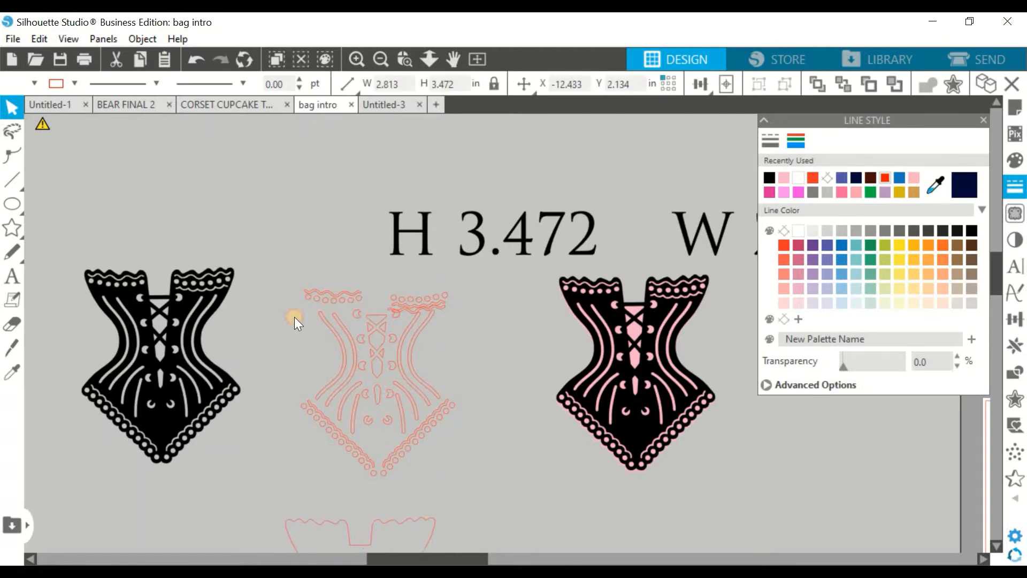
Step: Delete the inner cutout shapes and move the remaining outer corset contour up into the space between the two black corsets
left_click_drag(293, 281, 461, 485)
key("Delete")
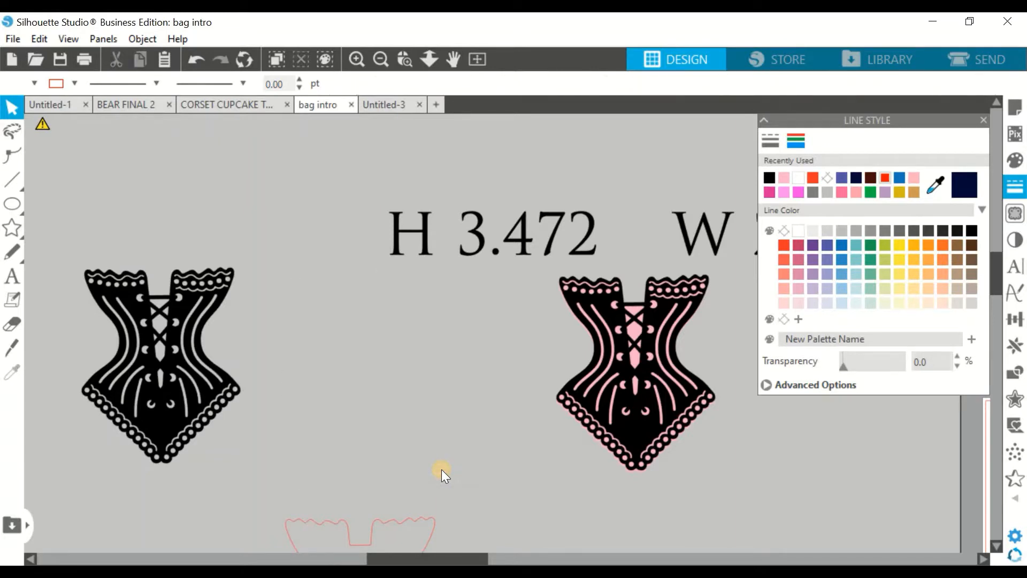
left_click_drag(440, 521, 429, 291)
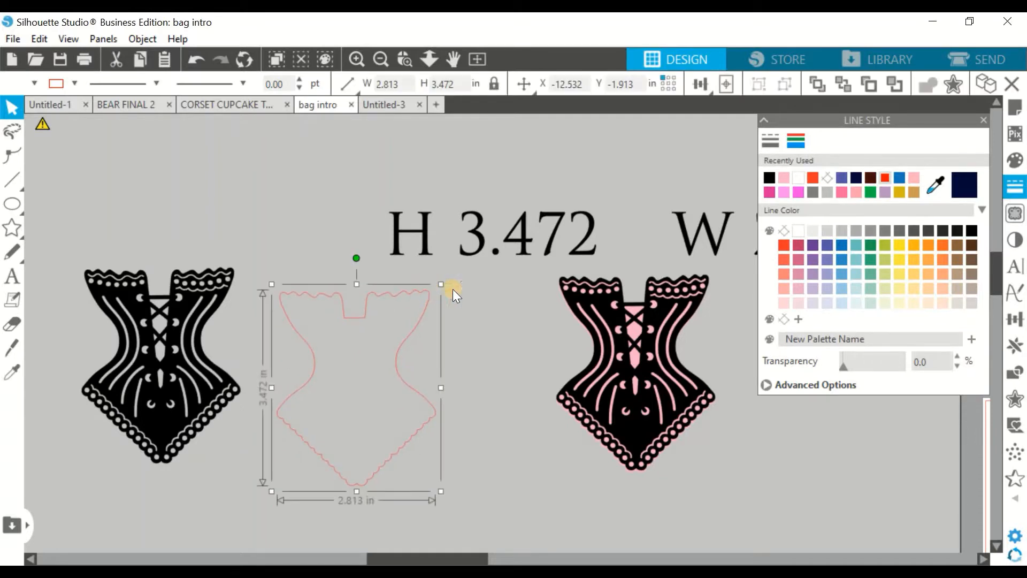
Step: Give the outer corset contour a light pink line color and a matching light pink fill
left_click(782, 178)
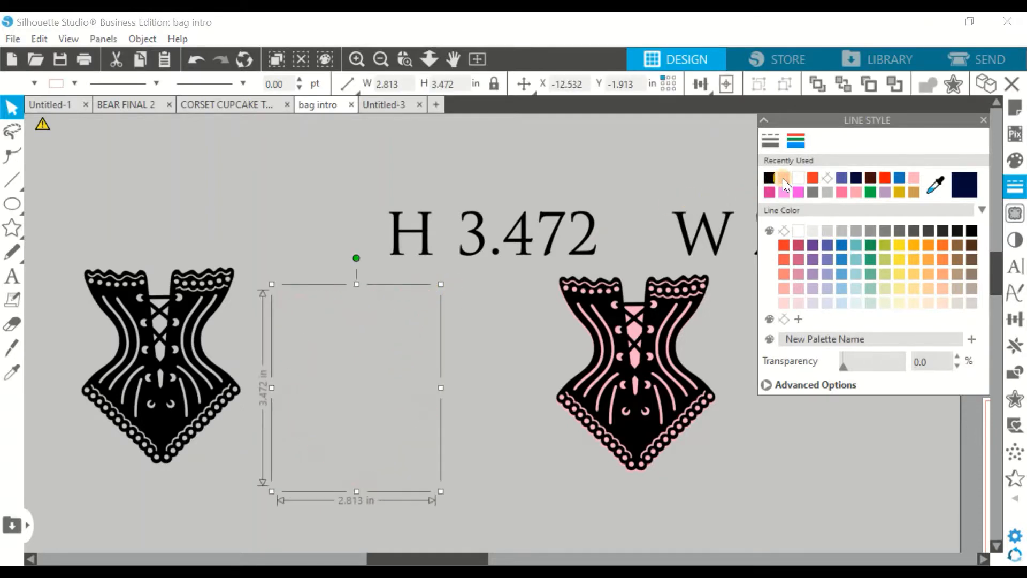
left_click(1015, 165)
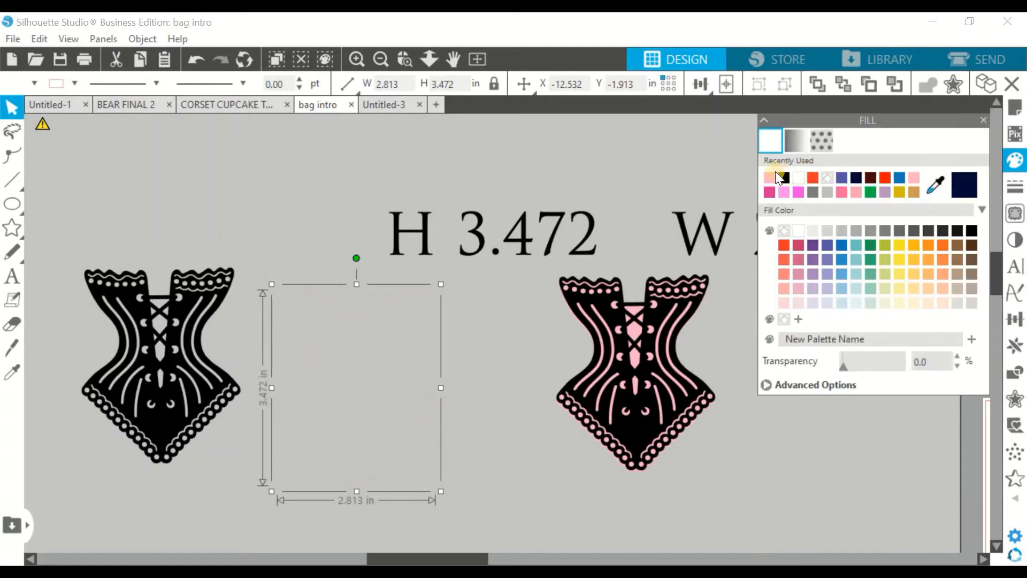
left_click(767, 178)
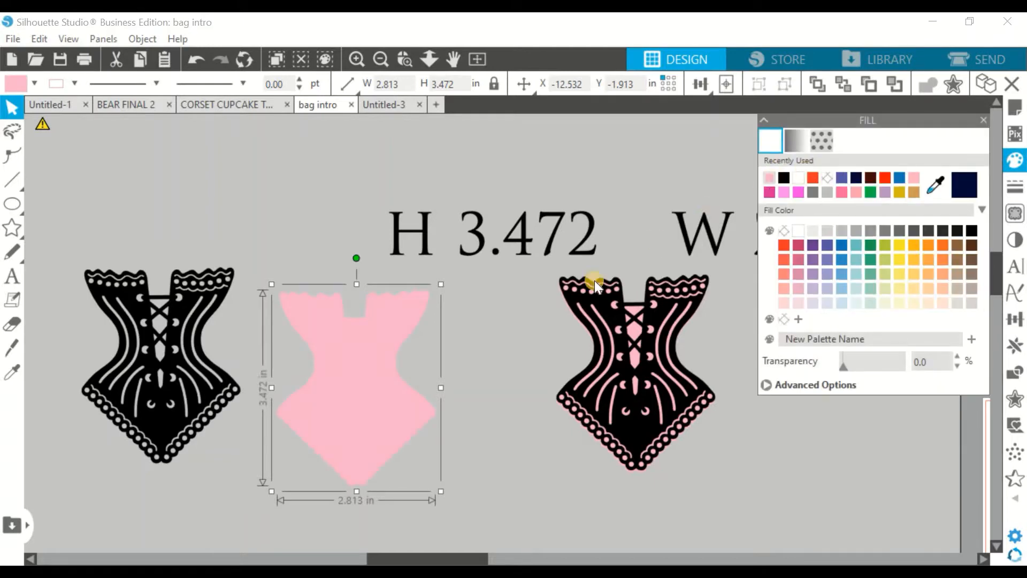
Step: Lay the black corset copy on top of the pink corset shape so their outlines line up
left_click(481, 386)
left_click_drag(243, 391, 420, 404)
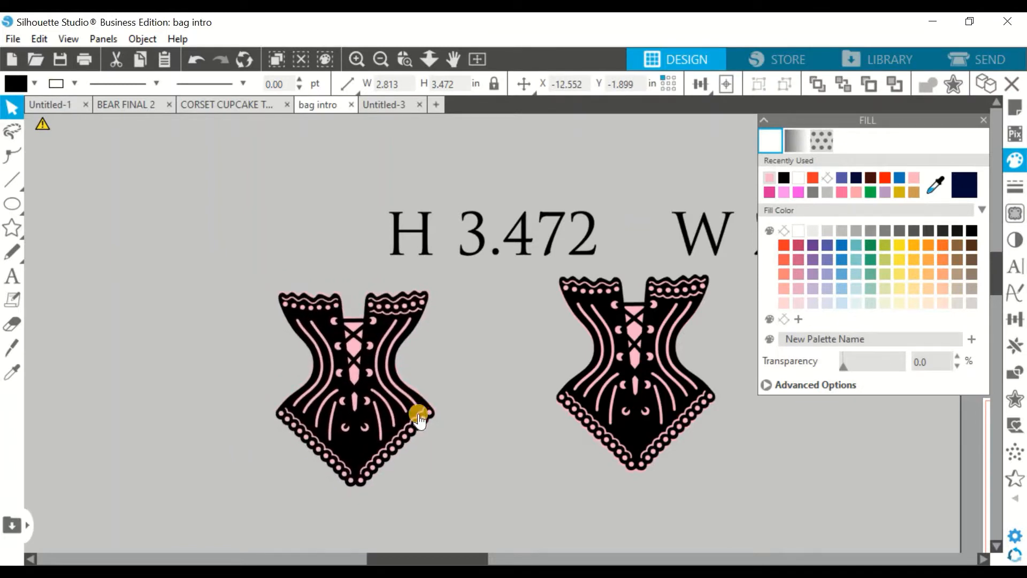
left_click_drag(419, 493, 394, 293)
left_click(301, 307)
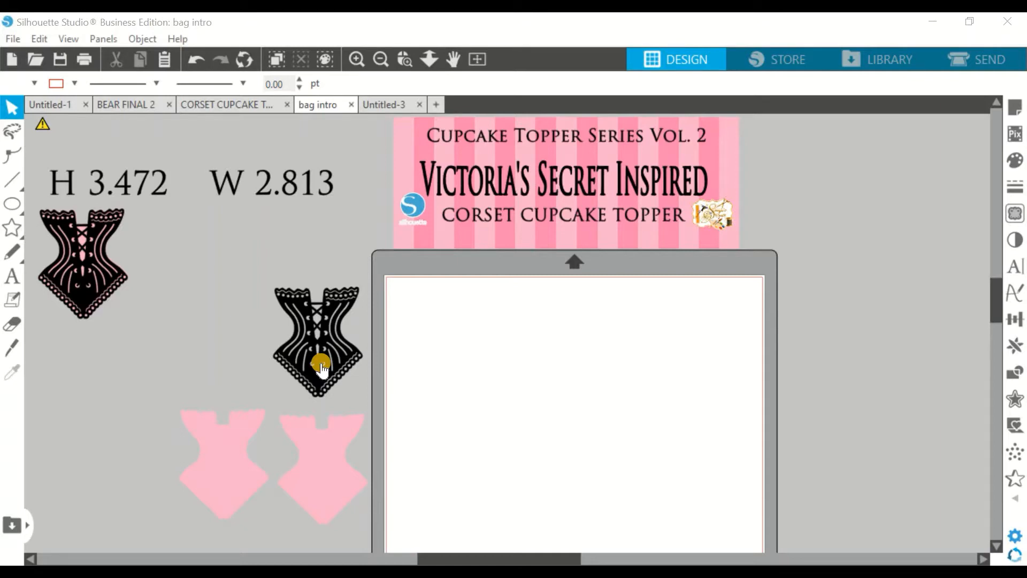
Step: Arrange the pieces on the cutting mat: the black corset near its bottom edge and both pink corsets side by side near its top
left_click_drag(320, 368, 453, 428)
left_click(403, 308)
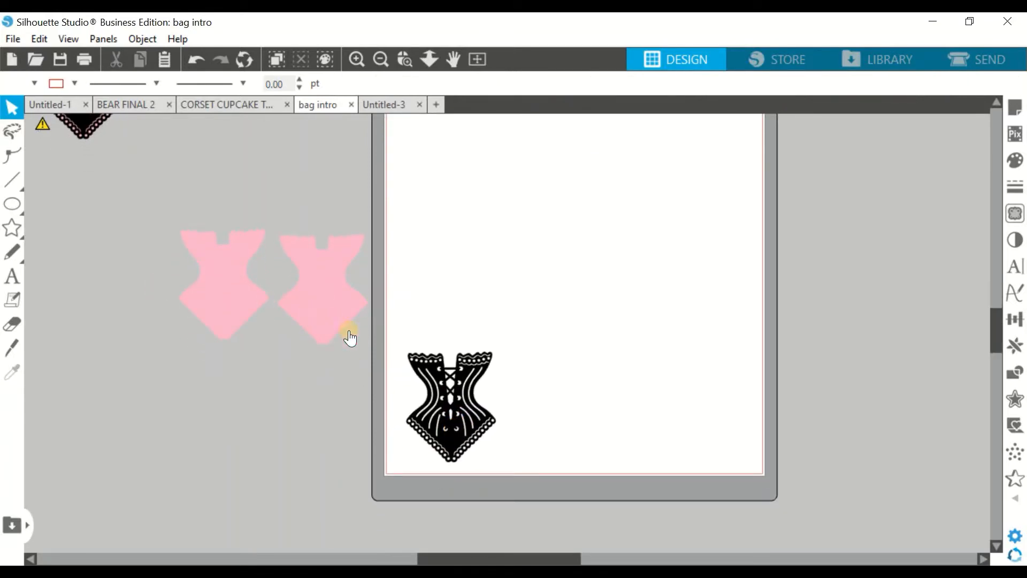
left_click_drag(324, 302, 454, 257)
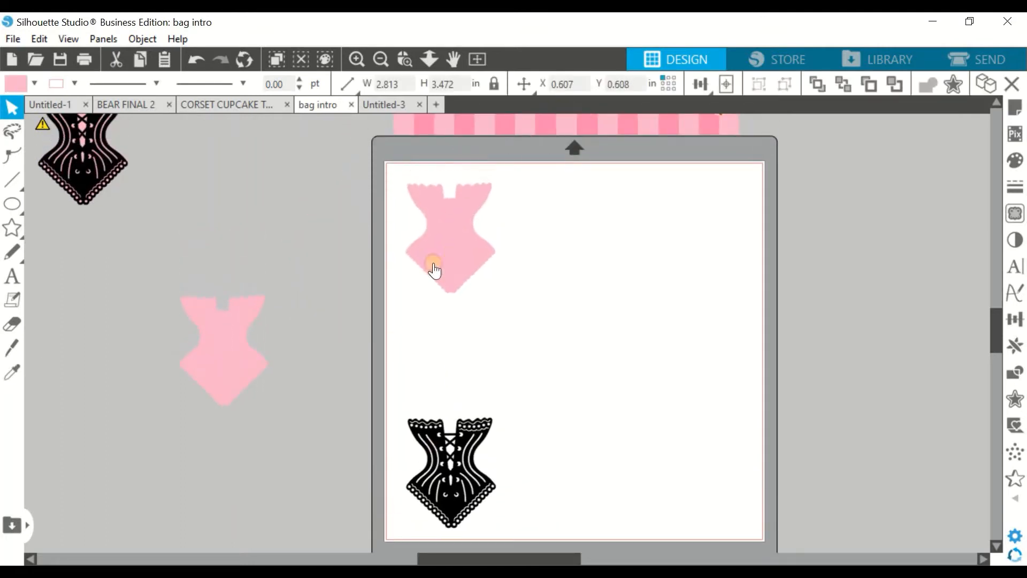
left_click_drag(232, 355, 615, 235)
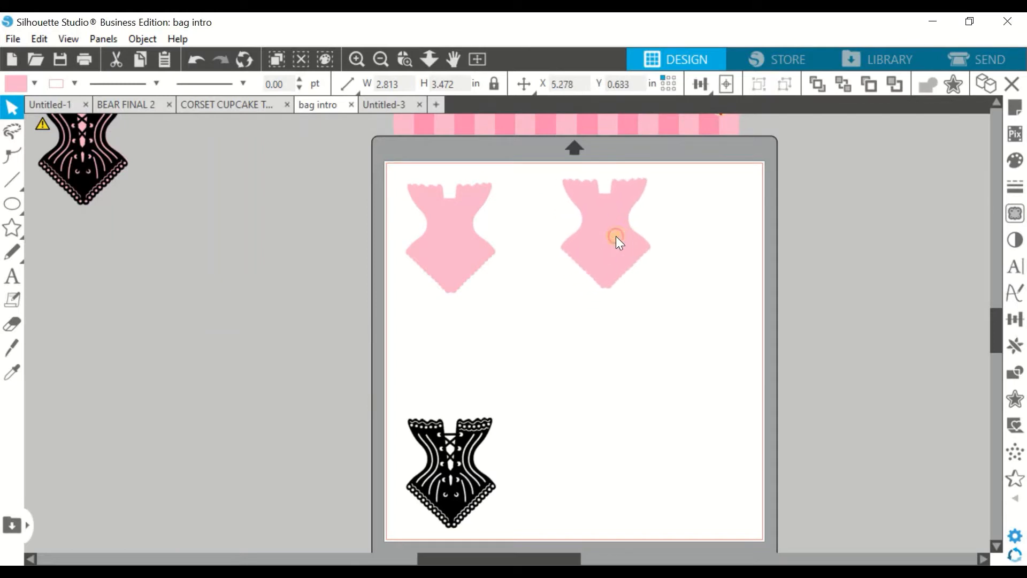
left_click(402, 222)
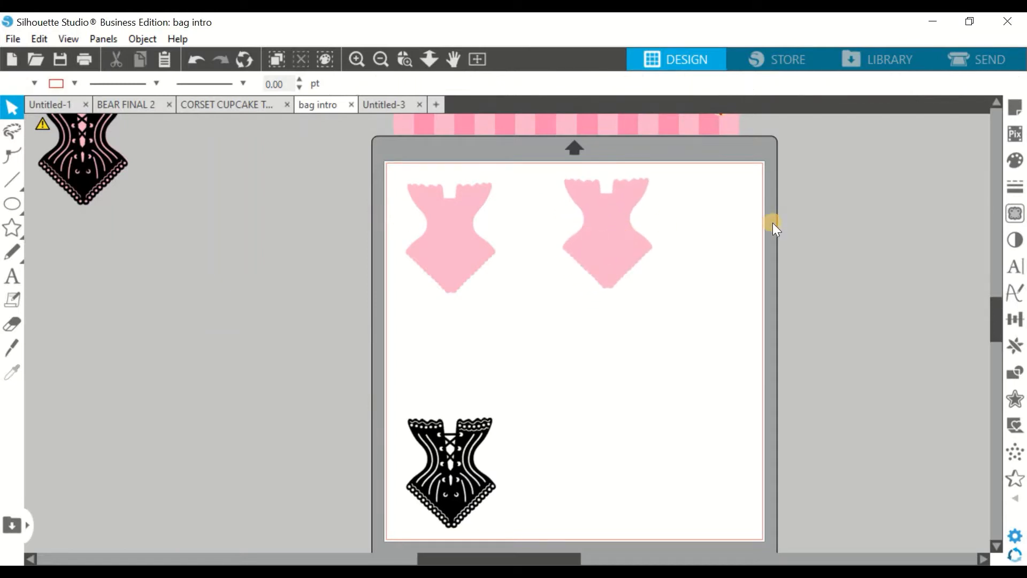
Step: Draw a narrow upright ellipse about 0.532 by 1.468 inches and place it beside the layered corset
mouse_move(306, 117)
left_mouse_down()
mouse_move(306, 74)
mouse_move(306, 118)
left_mouse_up()
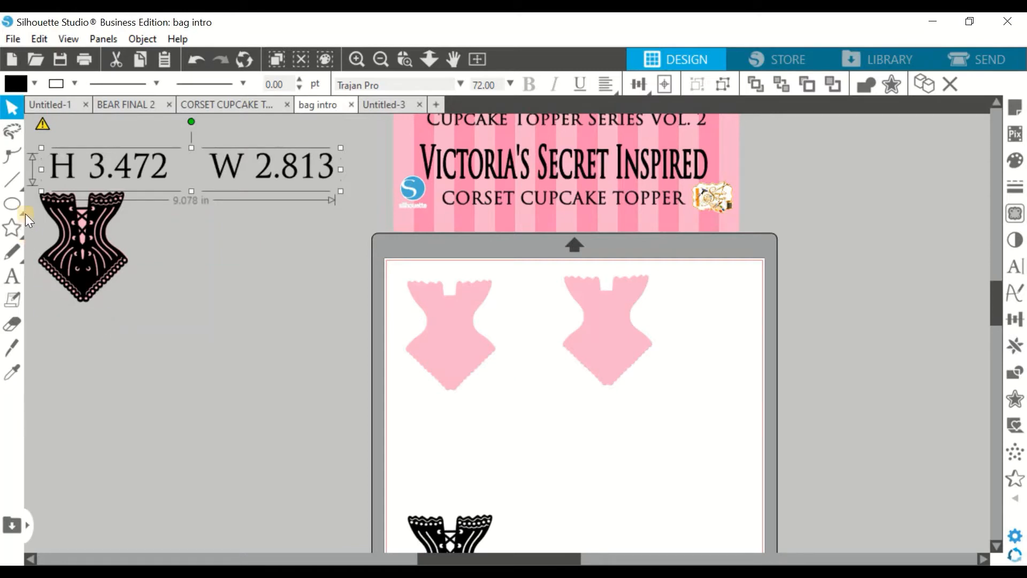
left_click_drag(20, 209, 79, 204)
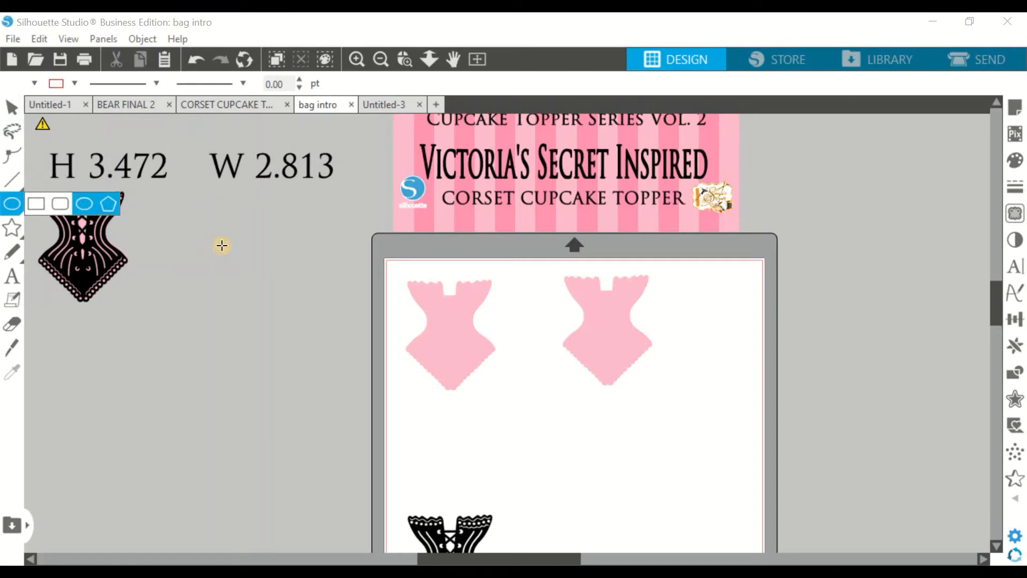
left_click_drag(223, 245, 246, 298)
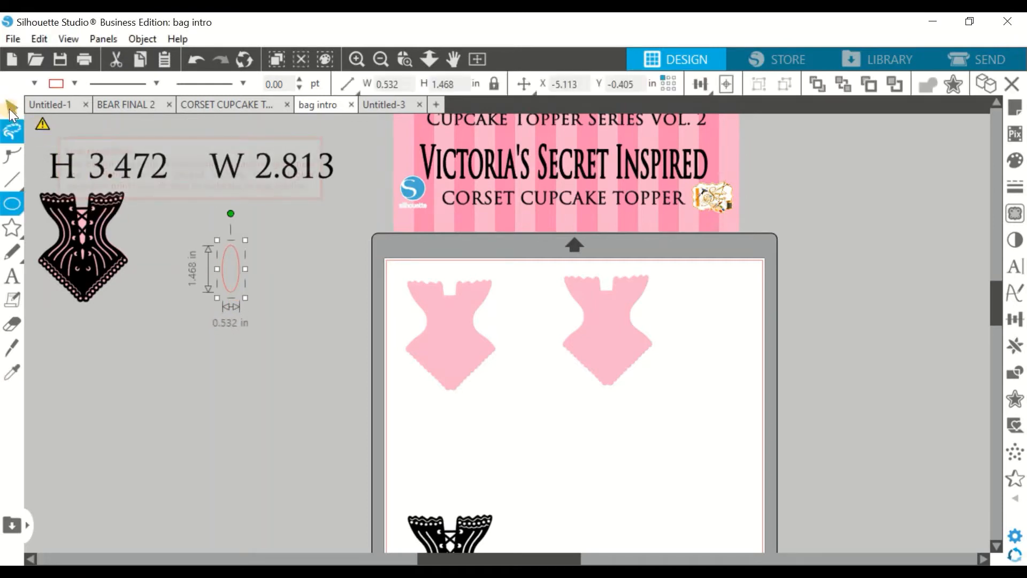
left_click(12, 107)
left_click_drag(219, 255, 160, 247)
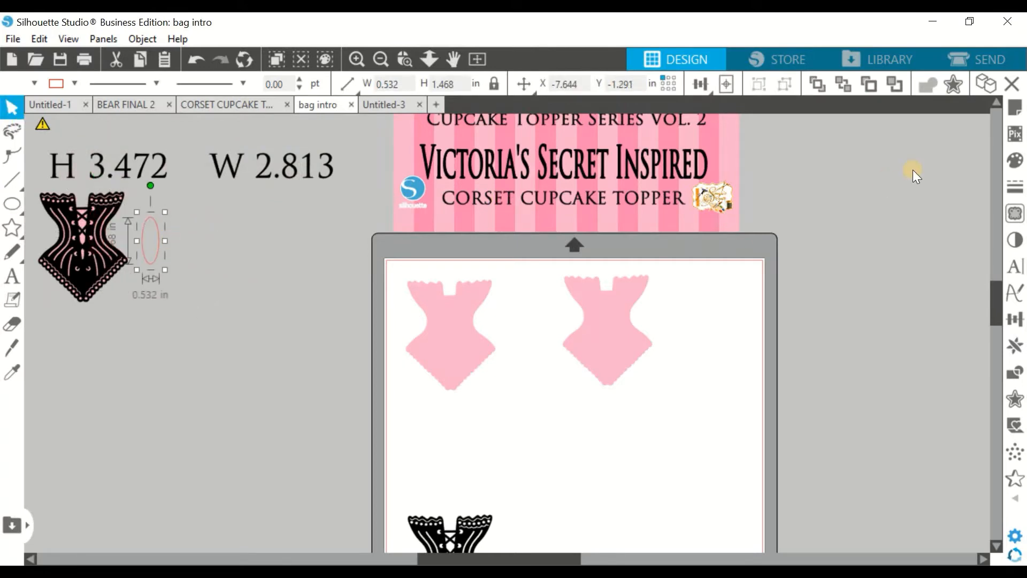
Step: Fill the ellipse with white and scale it down to about 0.391 by 1.080 inches
left_click(1001, 162)
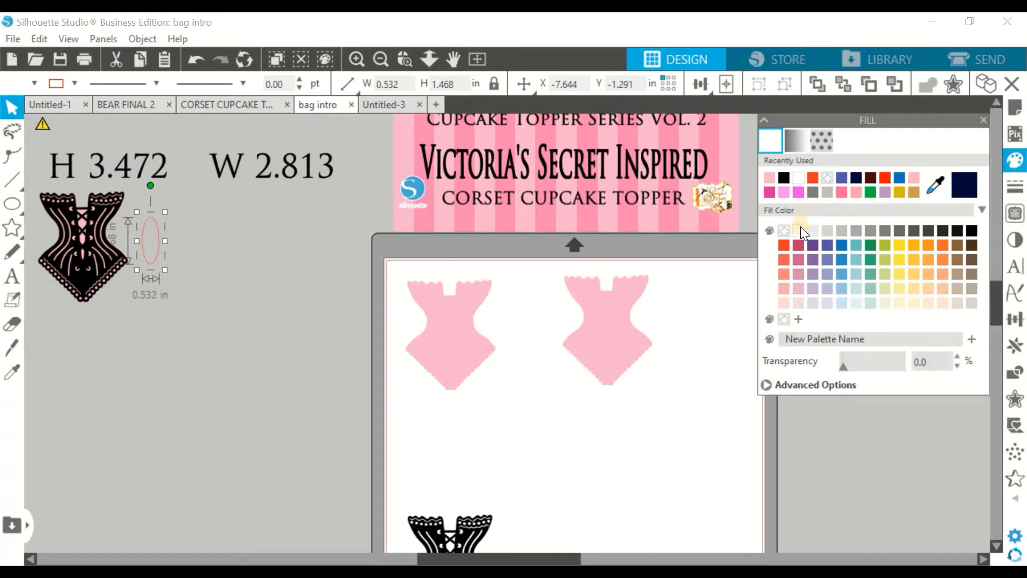
left_click(405, 58)
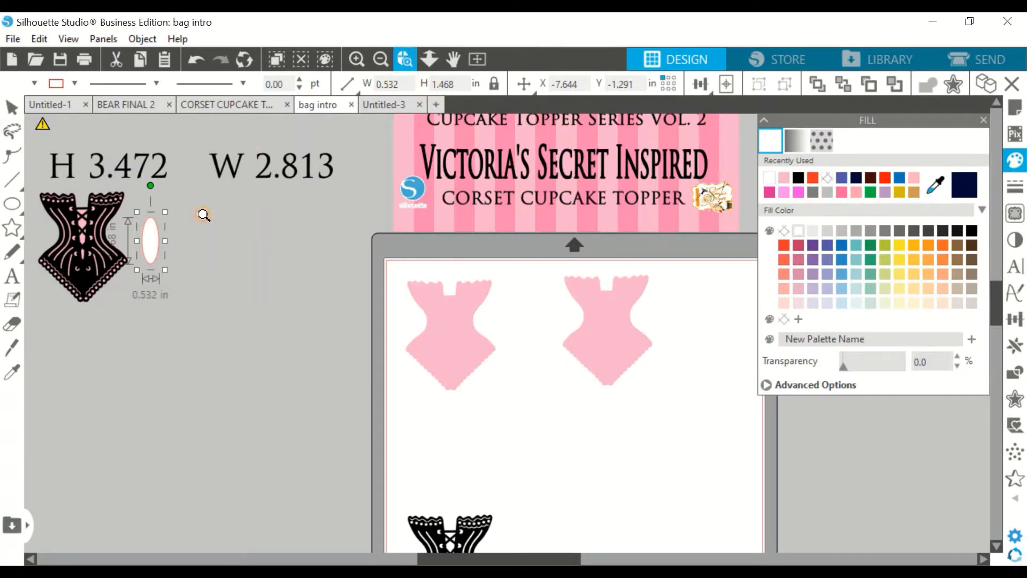
left_click(154, 232)
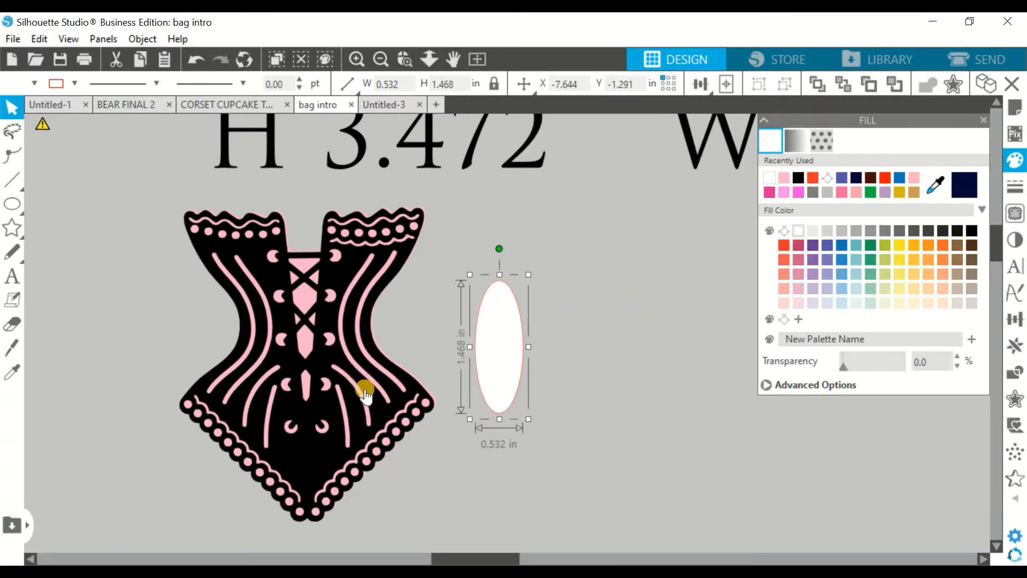
left_click_drag(525, 355, 523, 355)
left_click_drag(401, 350, 385, 320)
left_click_drag(388, 382, 506, 327)
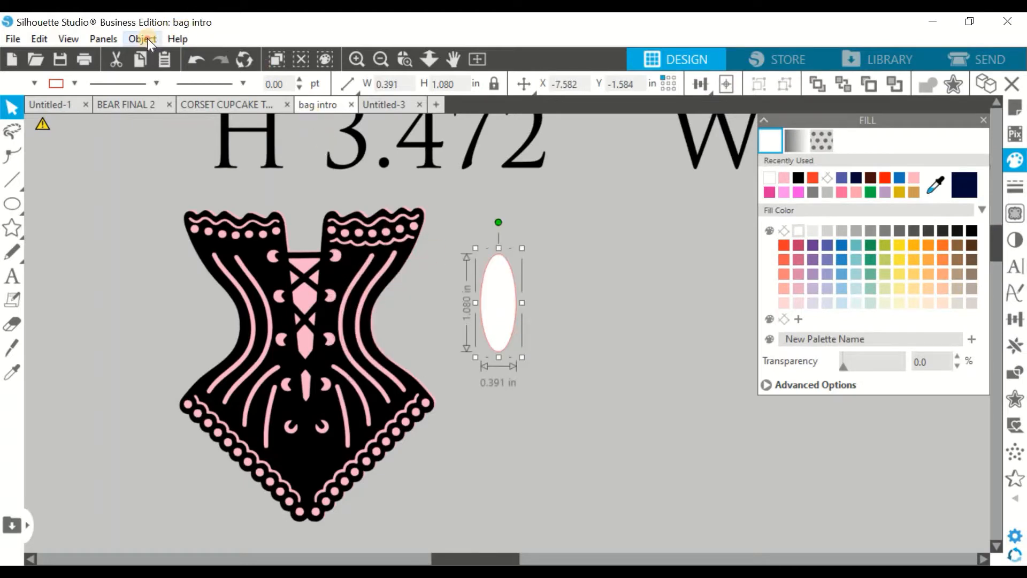
Step: Rotate the white ellipse by 90° clockwise
left_click(146, 38)
mouse_move(306, 110)
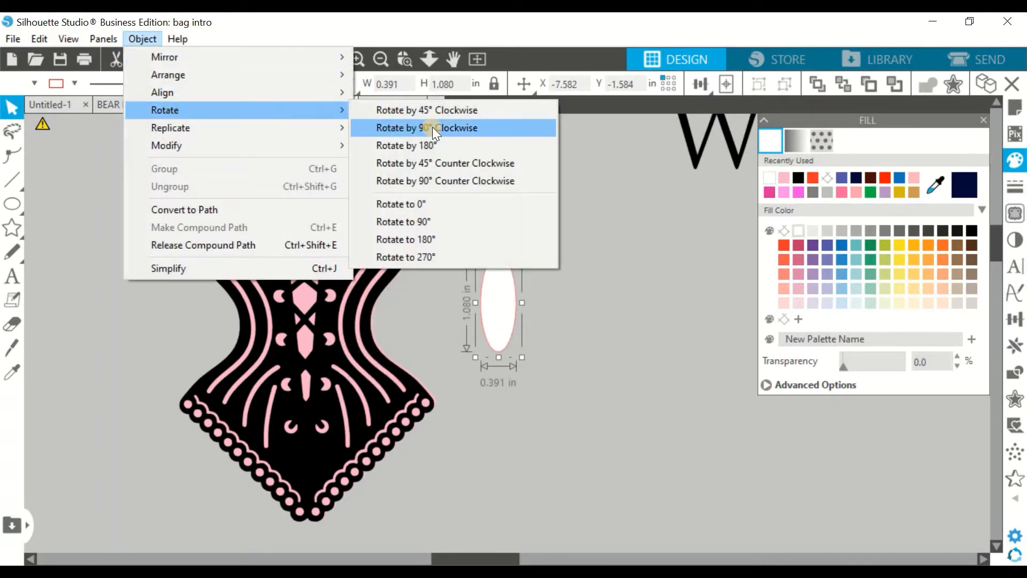
left_click(432, 126)
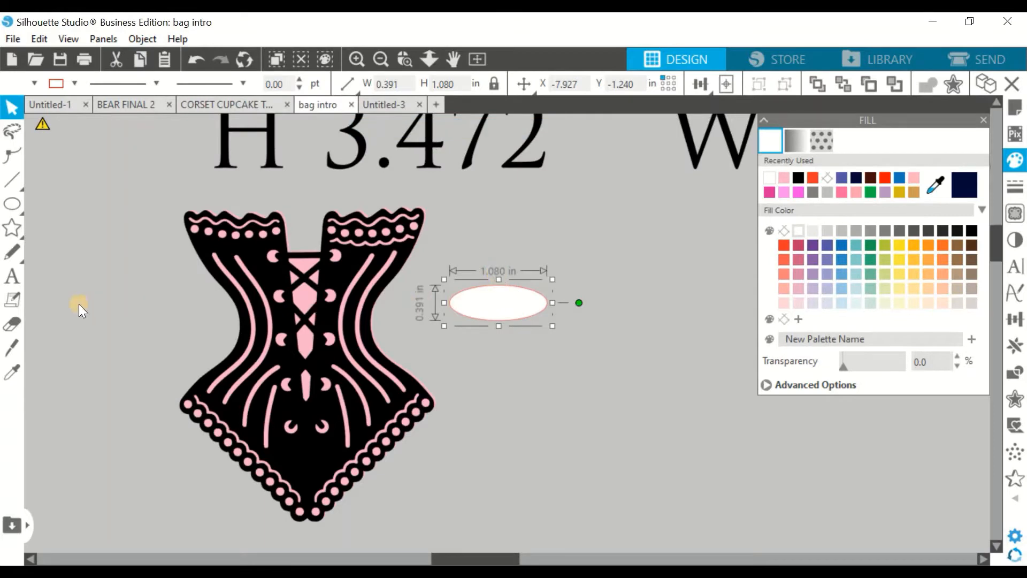
Step: Add a text label with the person's first name in possessive form followed by "Secret", and fill it with black
left_click(14, 277)
left_click(469, 333)
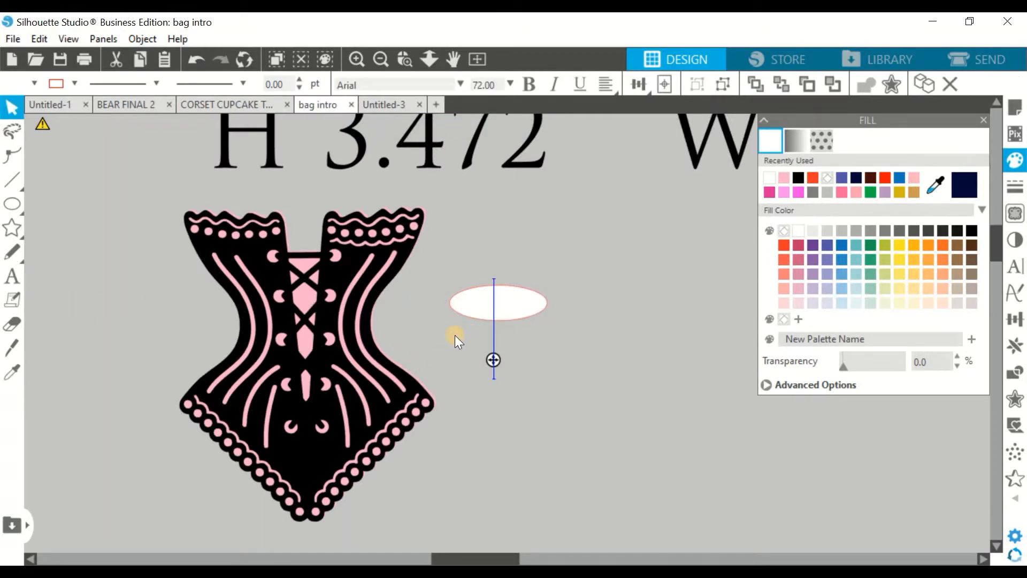
type("Son")
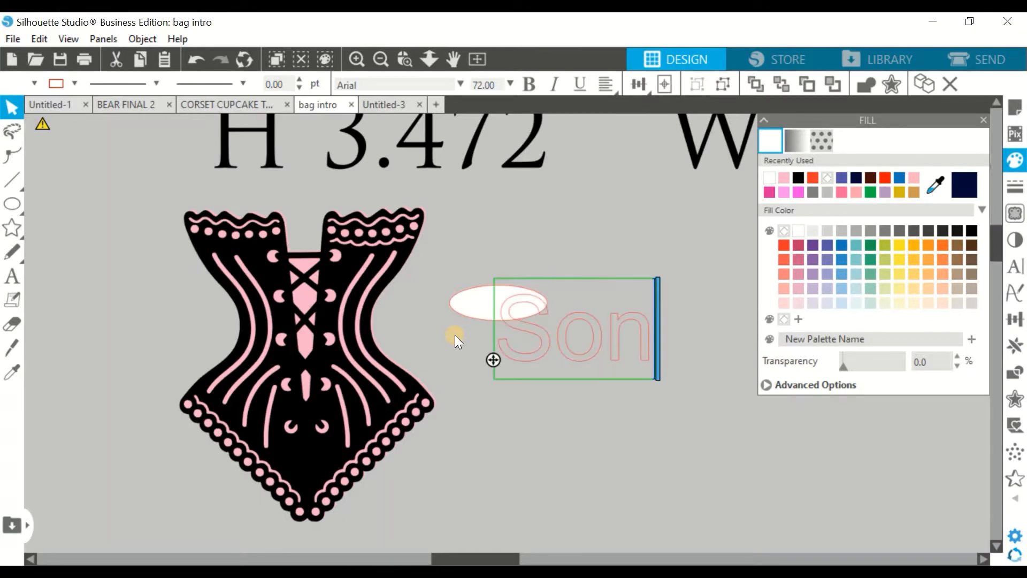
type("ya'")
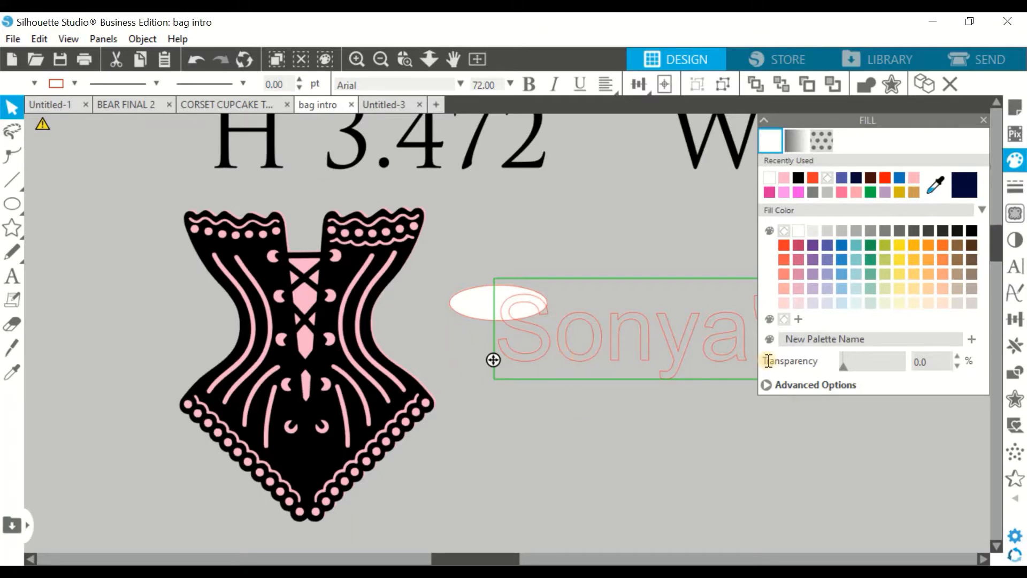
left_click(984, 121)
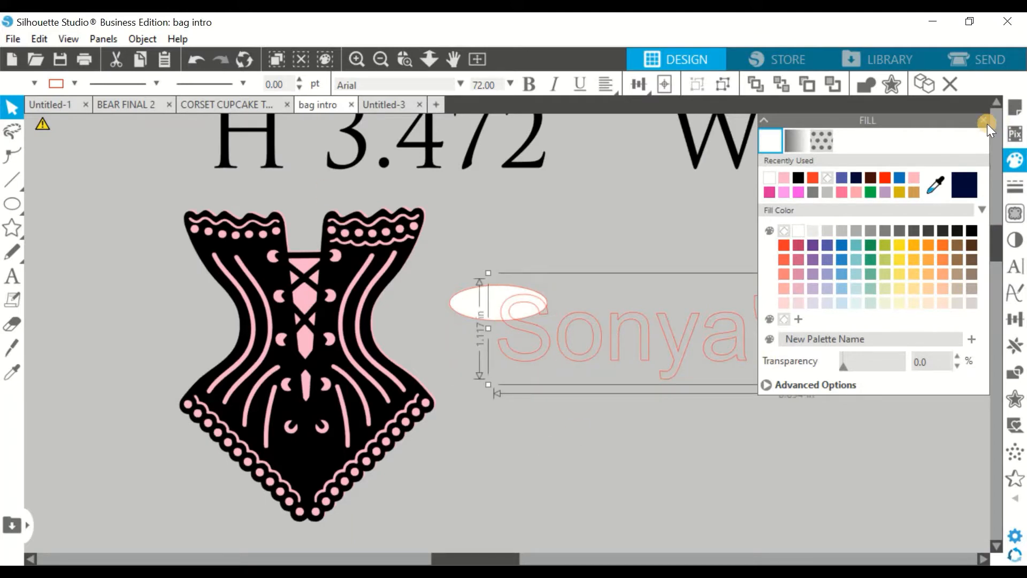
left_click(971, 230)
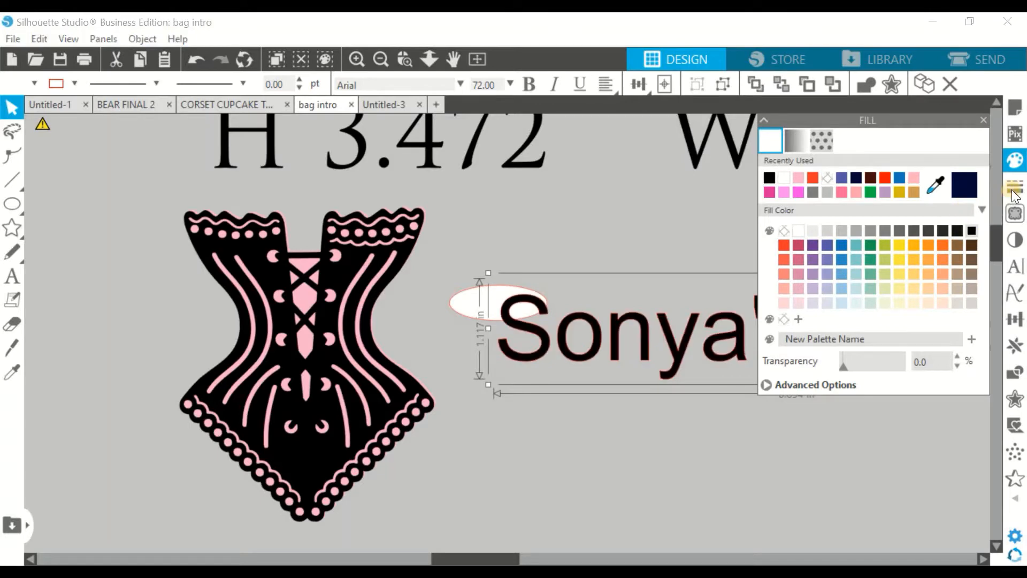
Step: Try to change the text label's line color to black
left_click(1005, 187)
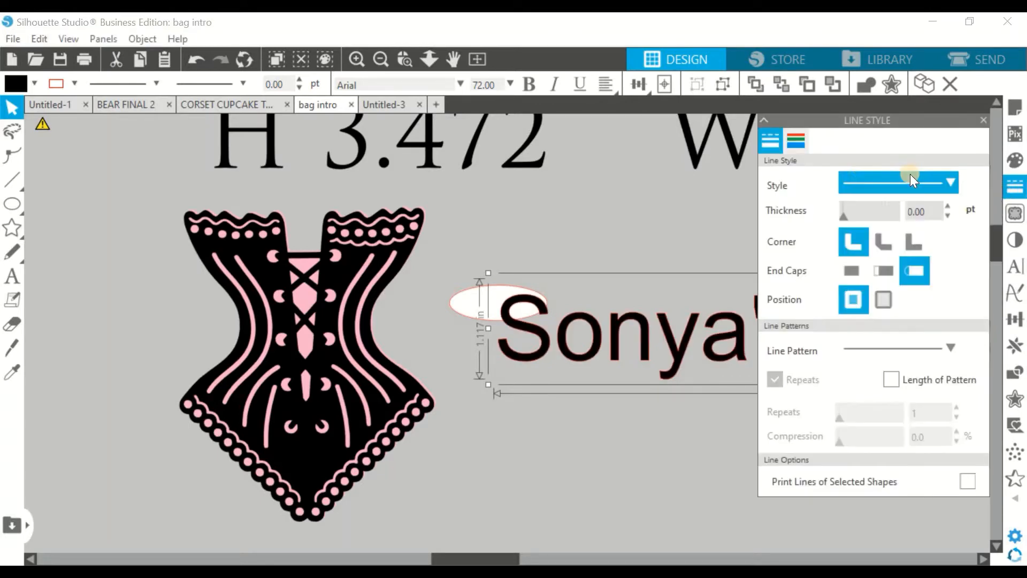
left_click(794, 140)
left_click(768, 177)
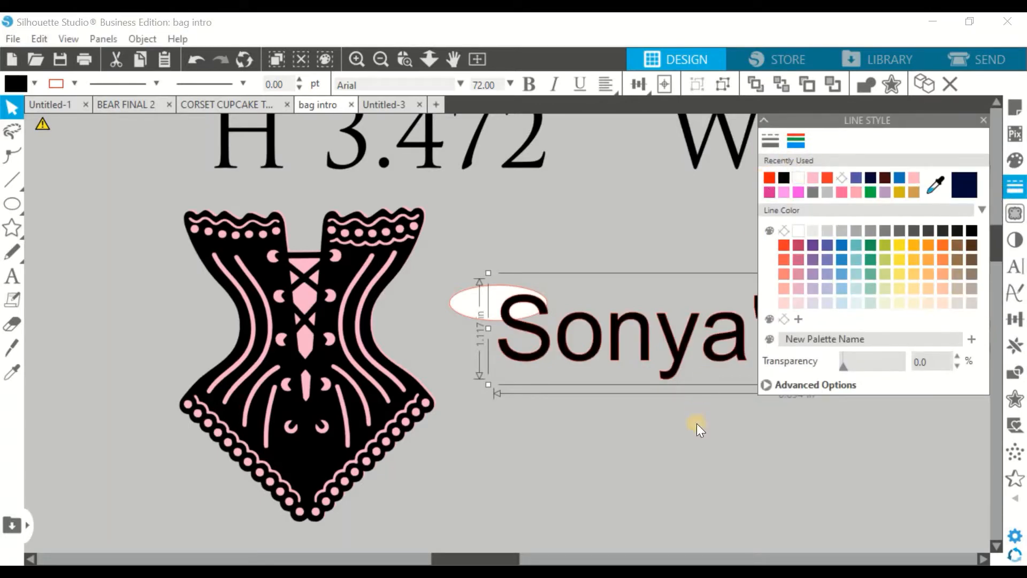
left_click(696, 423)
Step: Move the text label down below the ellipse and set its font to Trajan Pro
left_click_drag(685, 346, 598, 492)
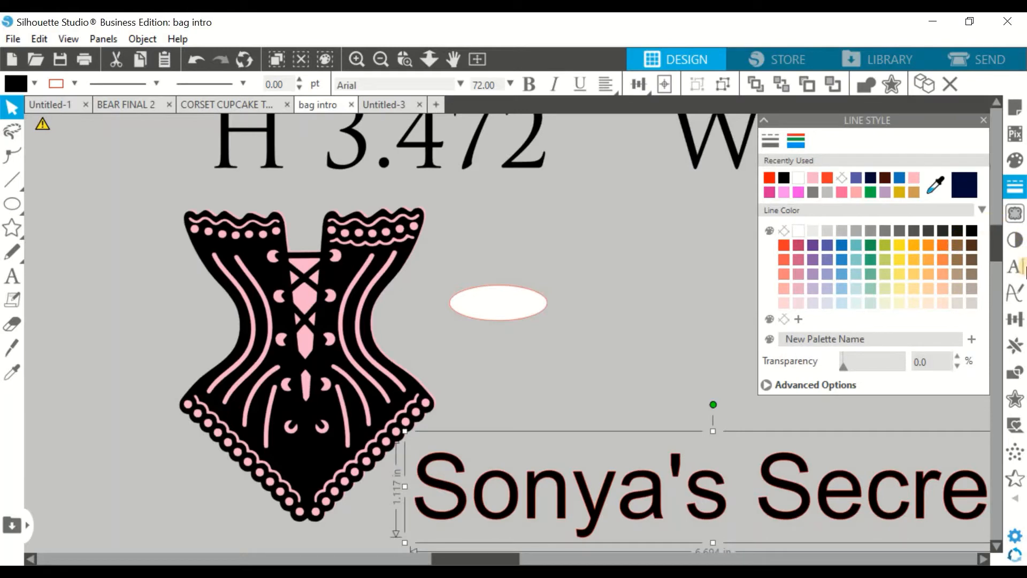
left_click(1016, 266)
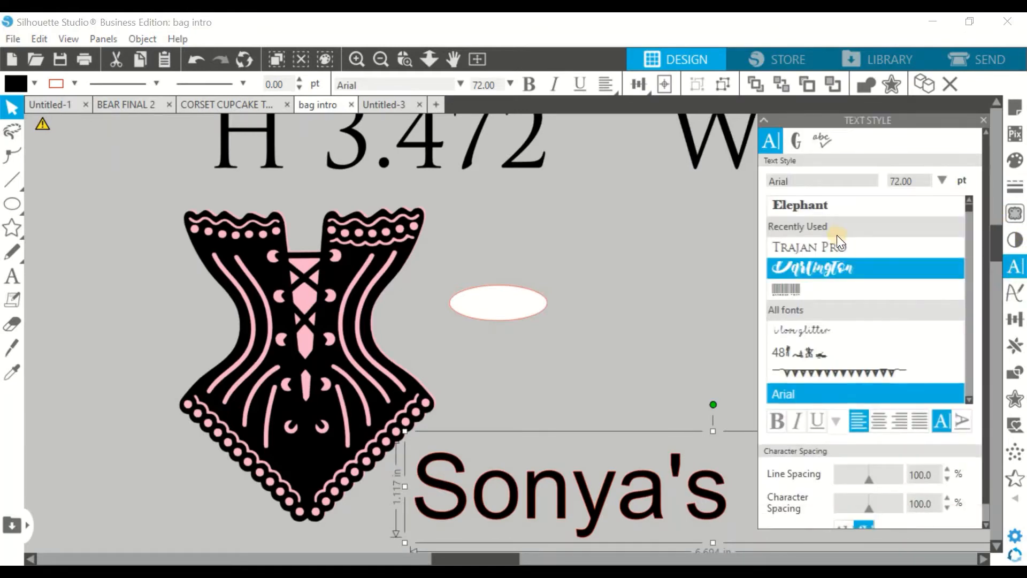
left_click(811, 252)
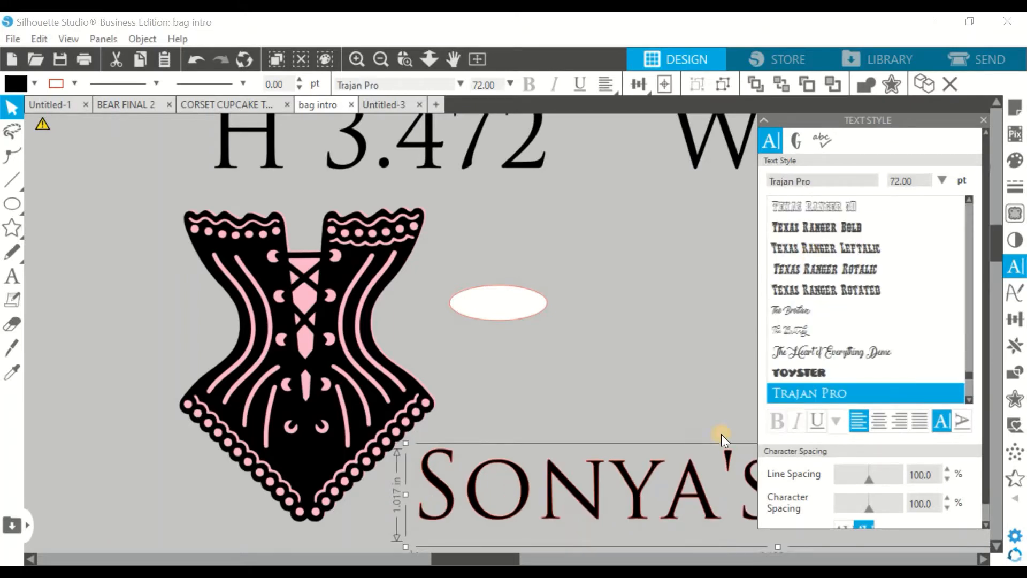
Step: Set the text label's line color to black and move the label directly beneath the layered corset
left_click(1015, 188)
left_click(795, 155)
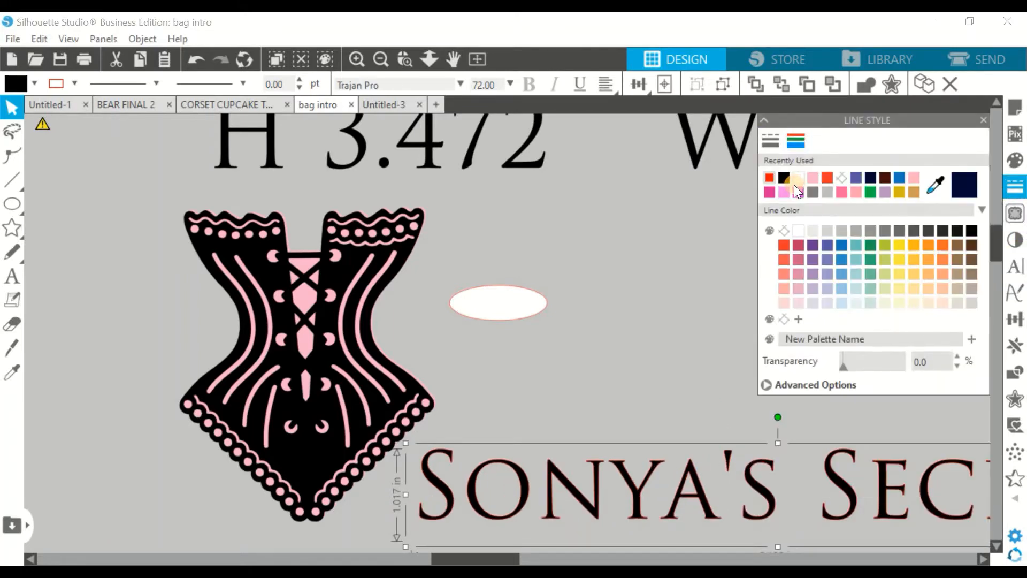
left_click(784, 178)
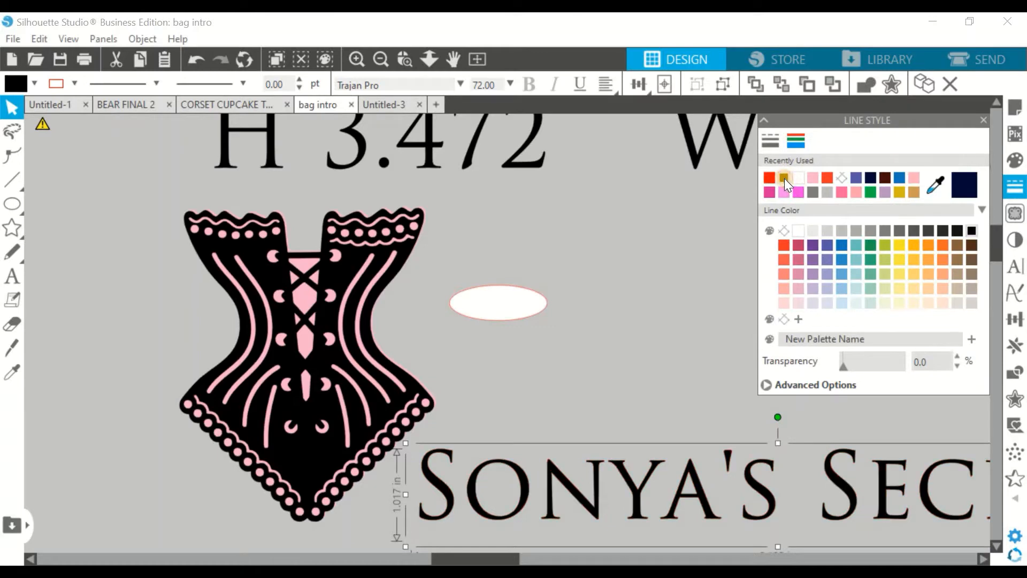
left_click(985, 120)
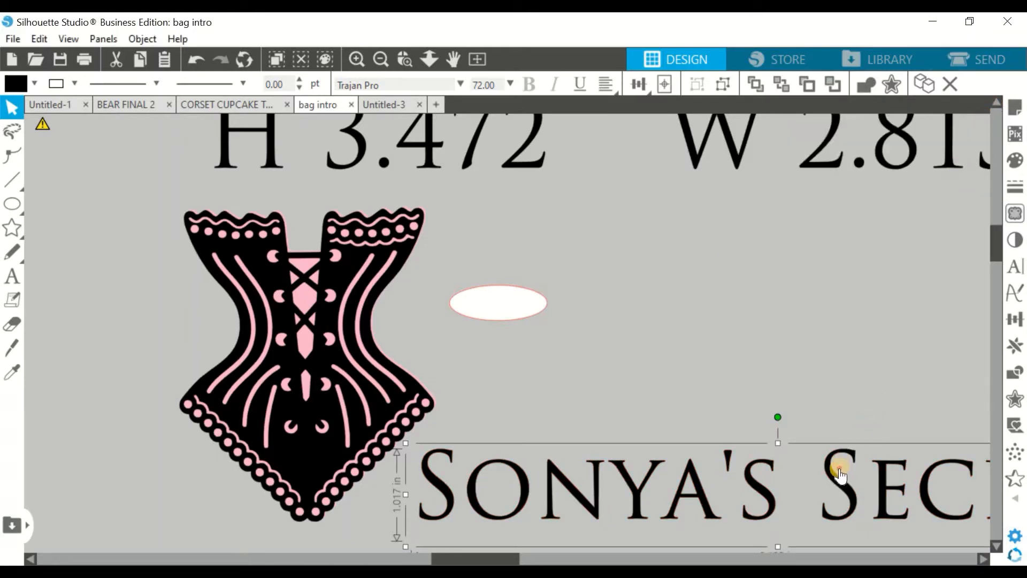
left_click_drag(841, 465, 555, 466)
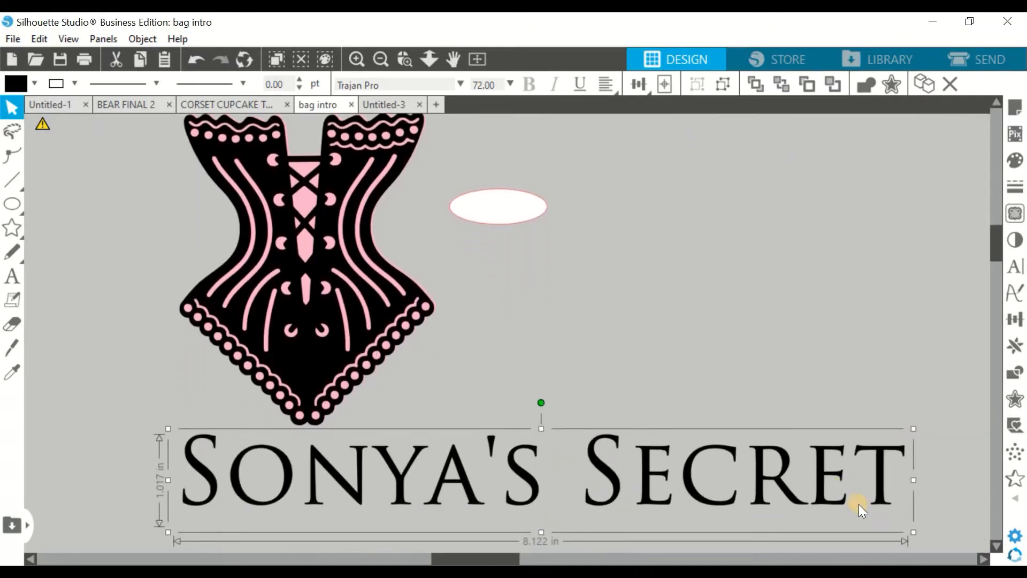
Step: Shrink the text label to about 0.86 in wide and place it on the white ellipse
left_click_drag(912, 531, 248, 503)
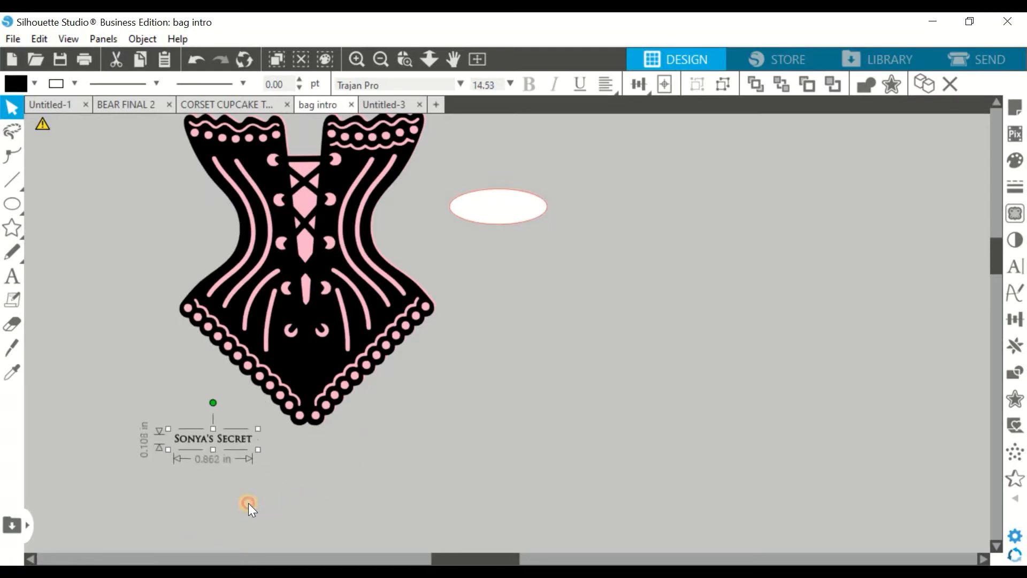
left_click(223, 439)
left_click_drag(223, 440, 514, 216)
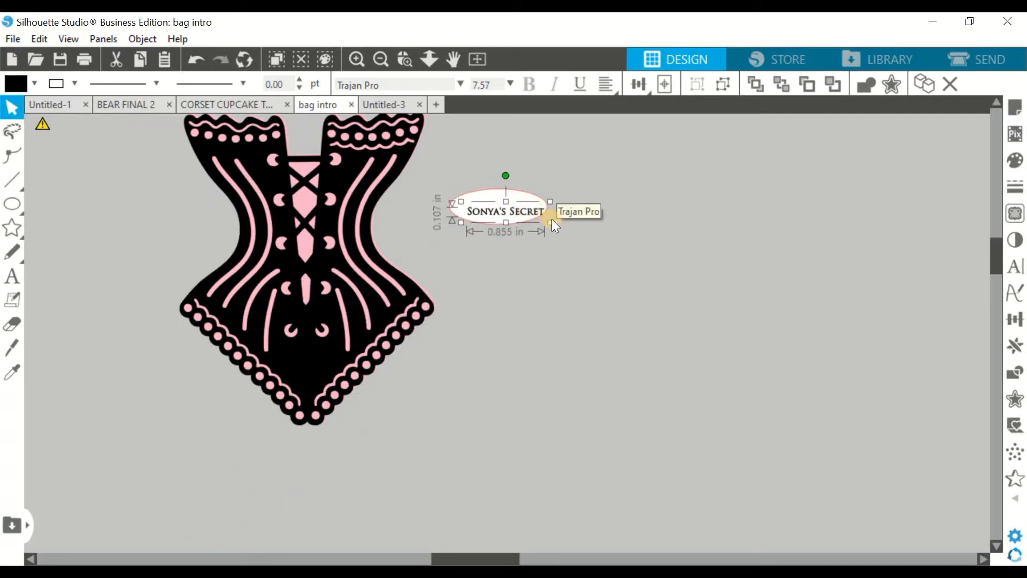
Step: Enlarge the text label to about 3.03 in wide below the ellipse and ungroup it into separate letters
left_click_drag(550, 221, 756, 293)
right_click(758, 298)
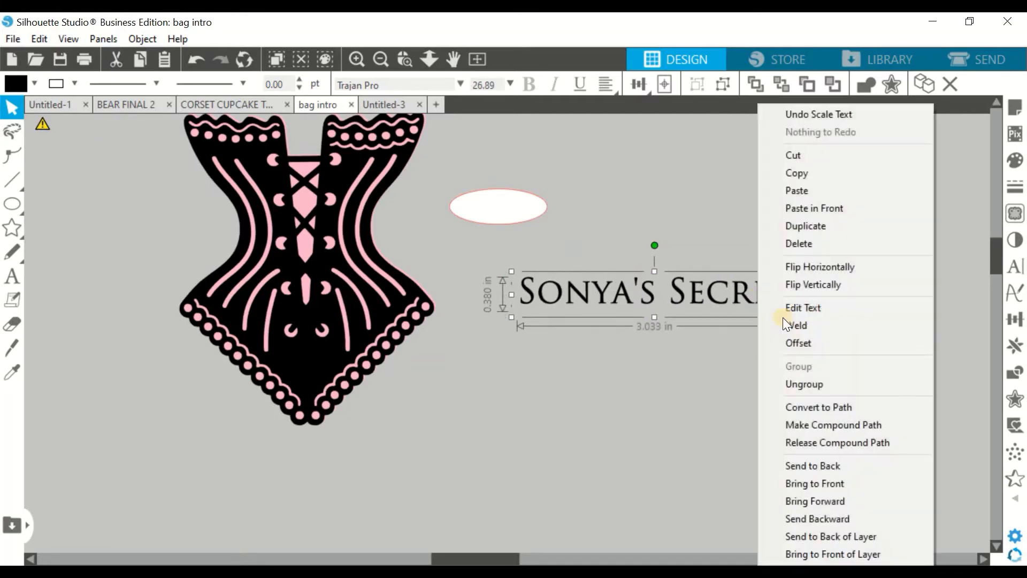
left_click(813, 377)
left_click(810, 328)
Step: Group the letters of "Secret" as one object and the letters of the possessive first name as another
left_click(707, 295)
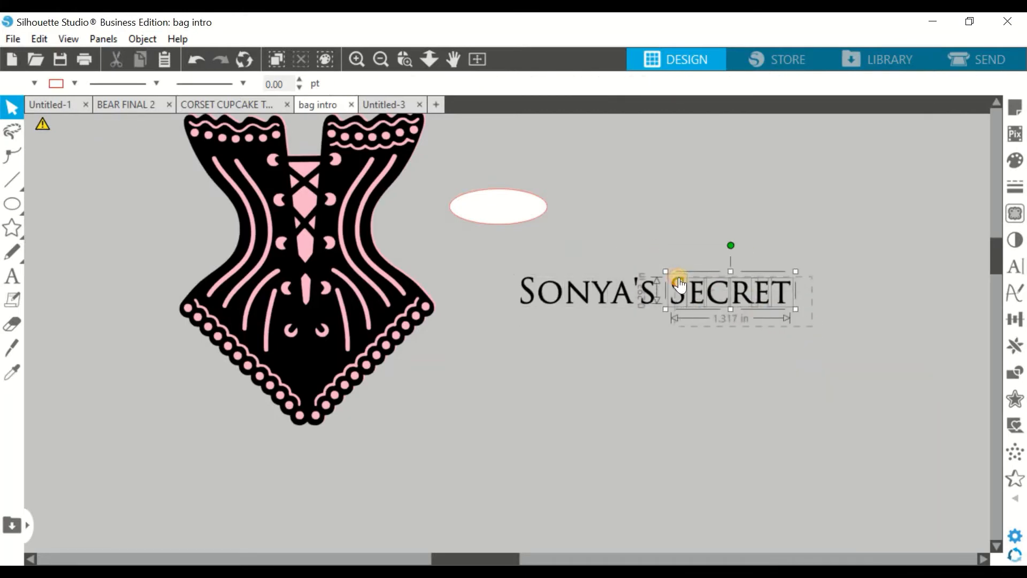
right_click(679, 281)
left_click(727, 381)
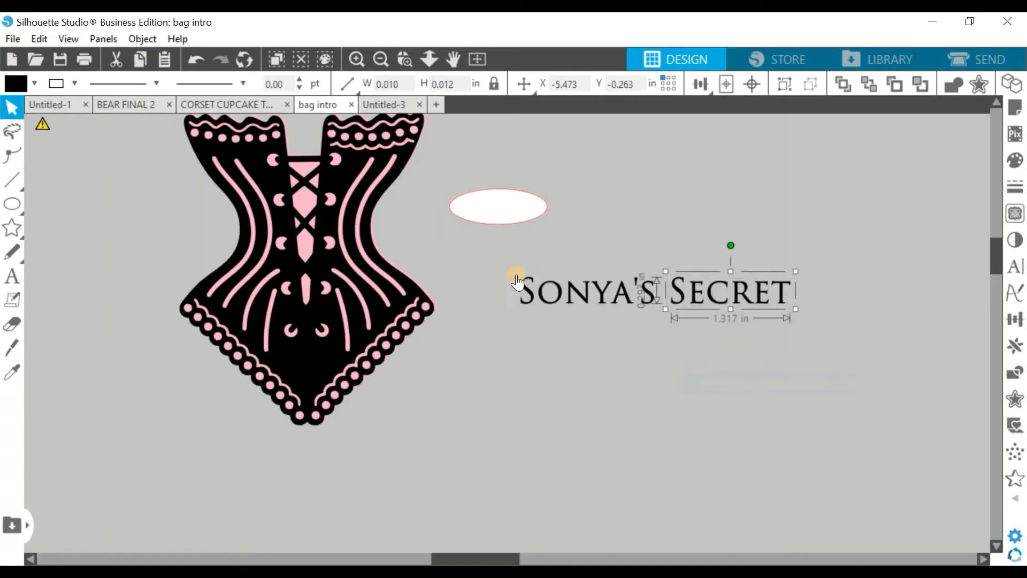
left_click(653, 299)
right_click(654, 299)
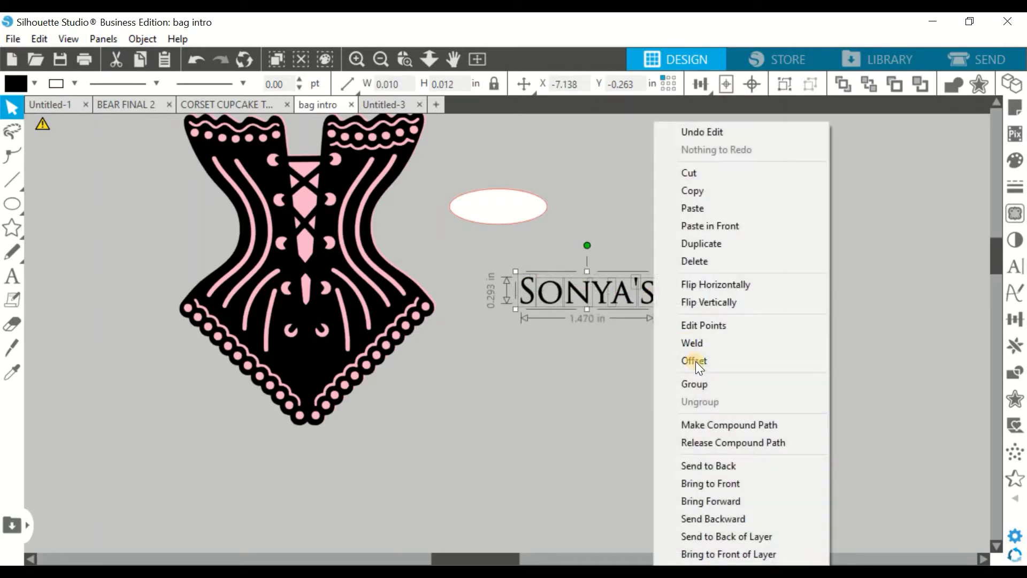
left_click(708, 383)
Step: Stack "Secret" directly beneath the first name, aligned on their horizontal centers, and group the two words
left_click(713, 310)
left_click_drag(714, 310, 576, 331)
left_click_drag(679, 365, 522, 274)
left_click(1013, 321)
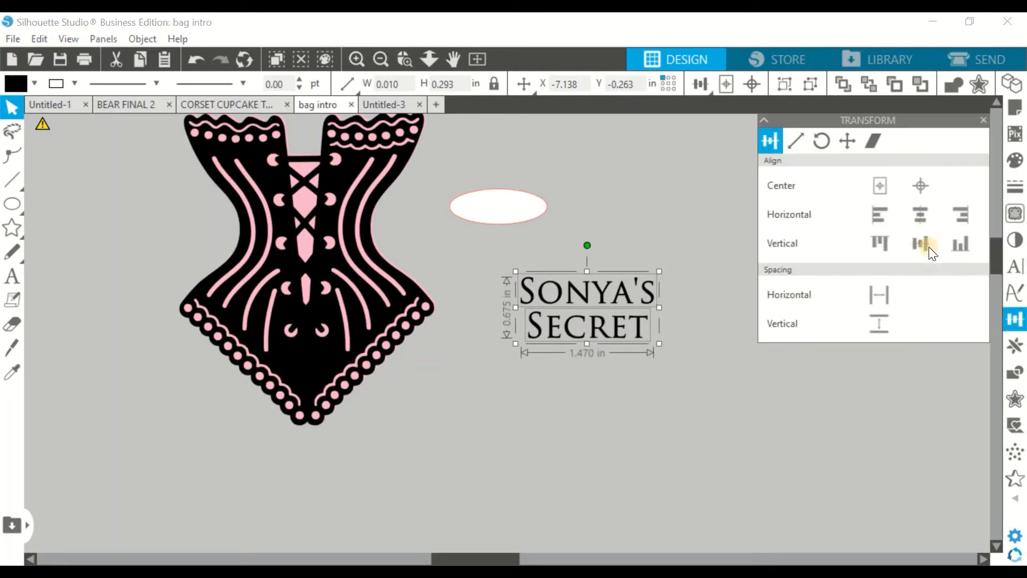
left_click(922, 215)
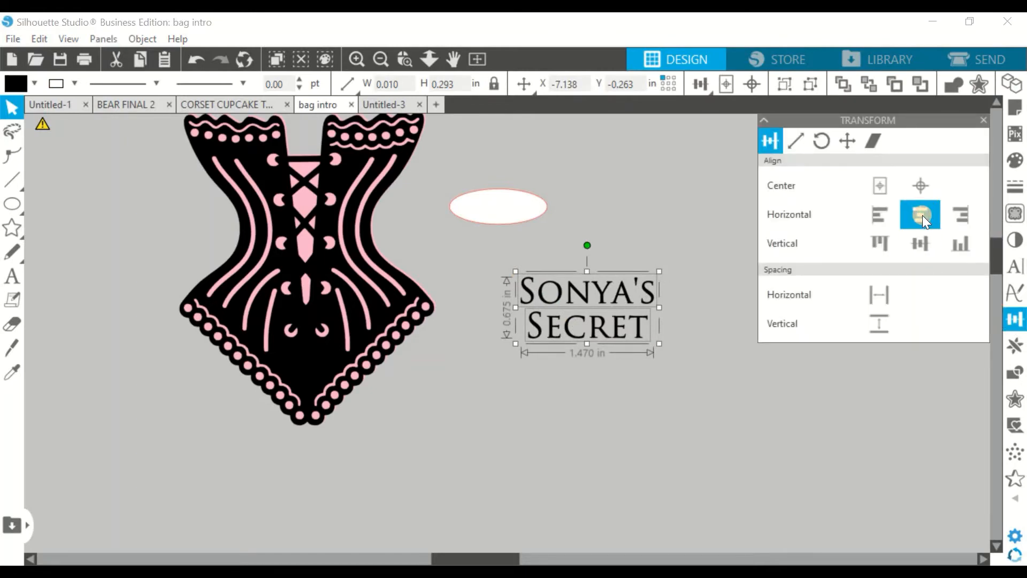
right_click(630, 322)
left_click(674, 367)
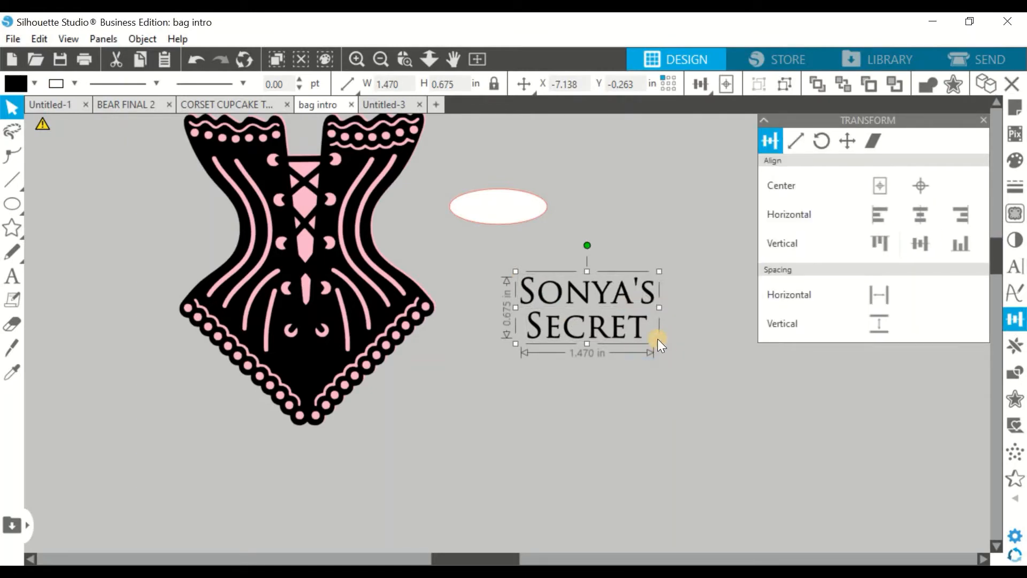
Step: Shrink the stacked two-line text to about 0.395 by 0.181 in and place it inside the white ellipse
left_click(657, 338)
left_click(631, 313)
left_click_drag(649, 340, 499, 211)
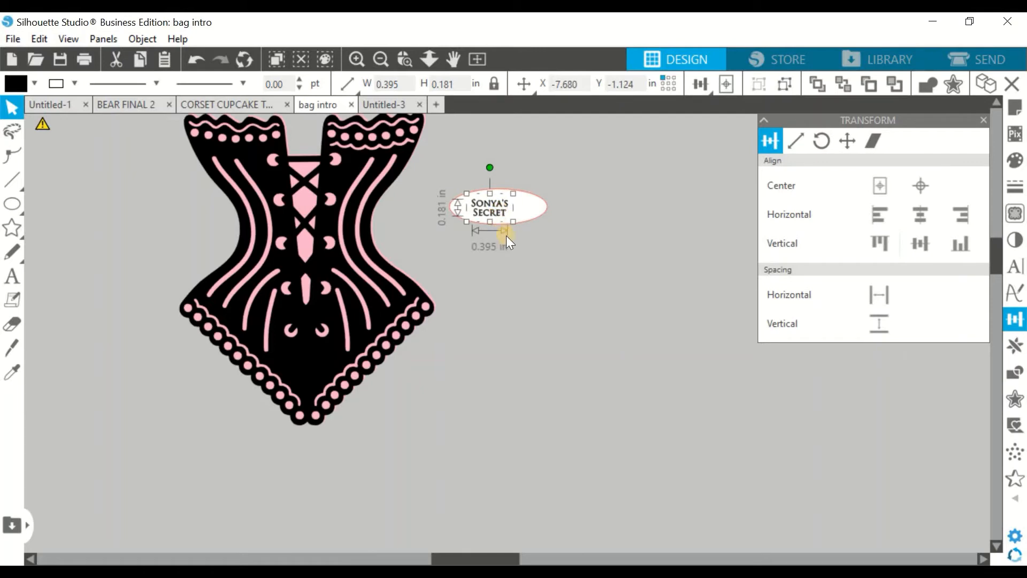
left_click(508, 242)
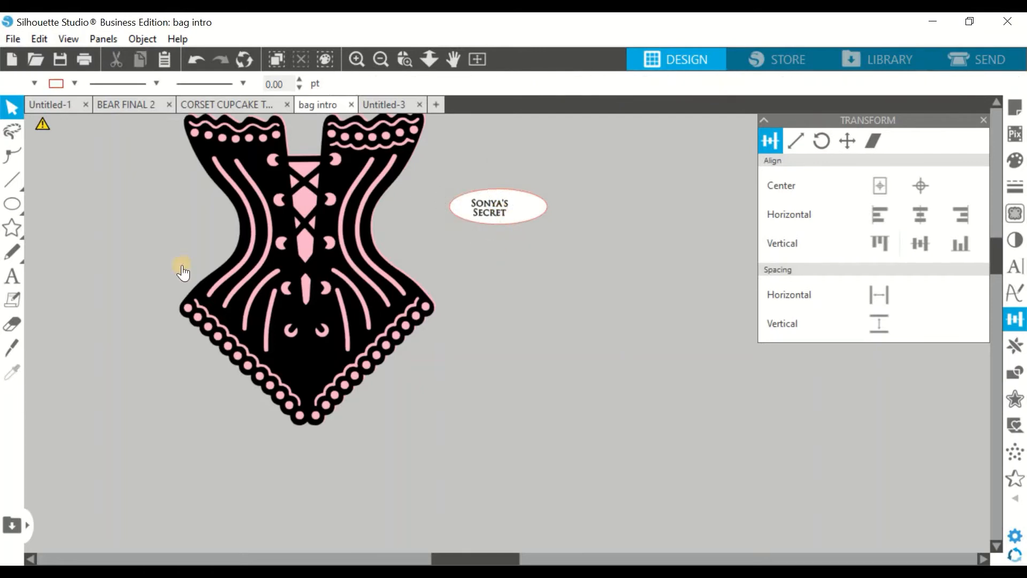
left_click(14, 278)
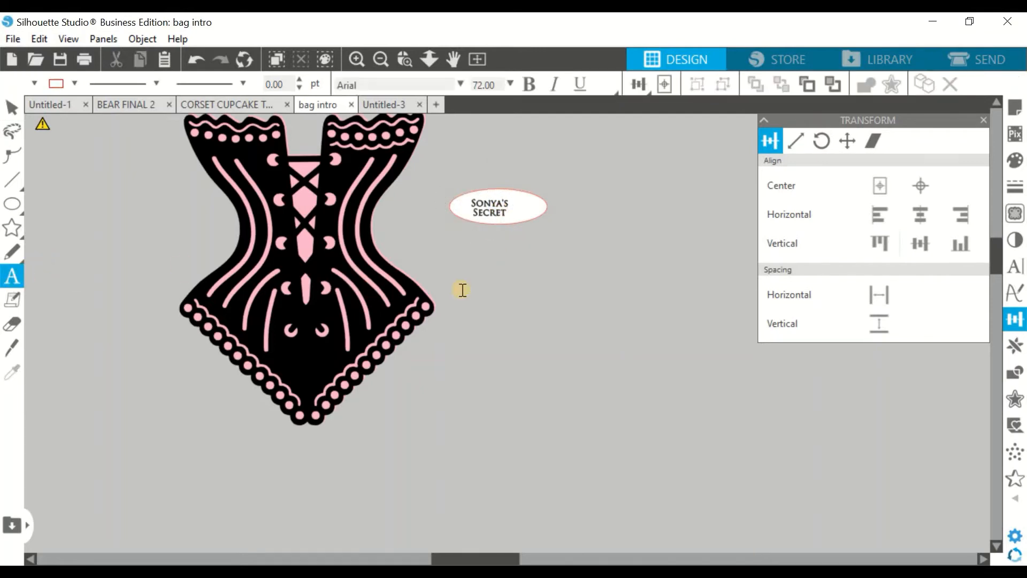
left_click(510, 284)
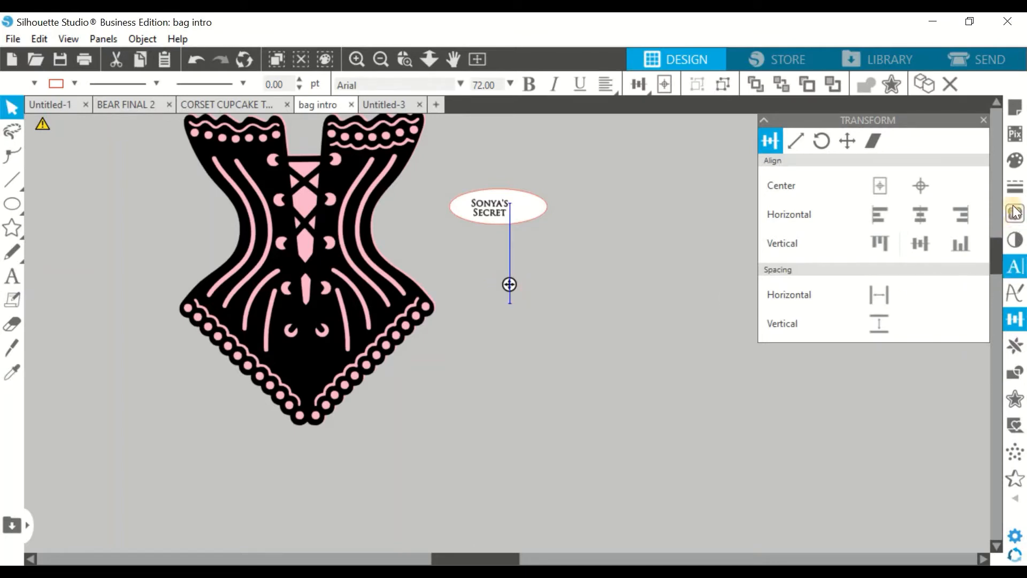
left_click(1010, 187)
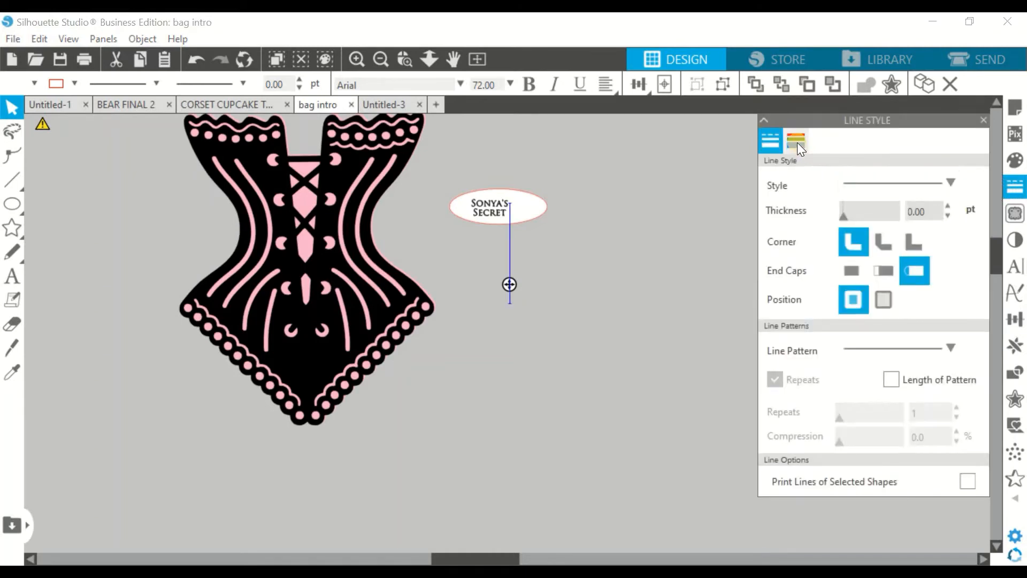
left_click(1014, 267)
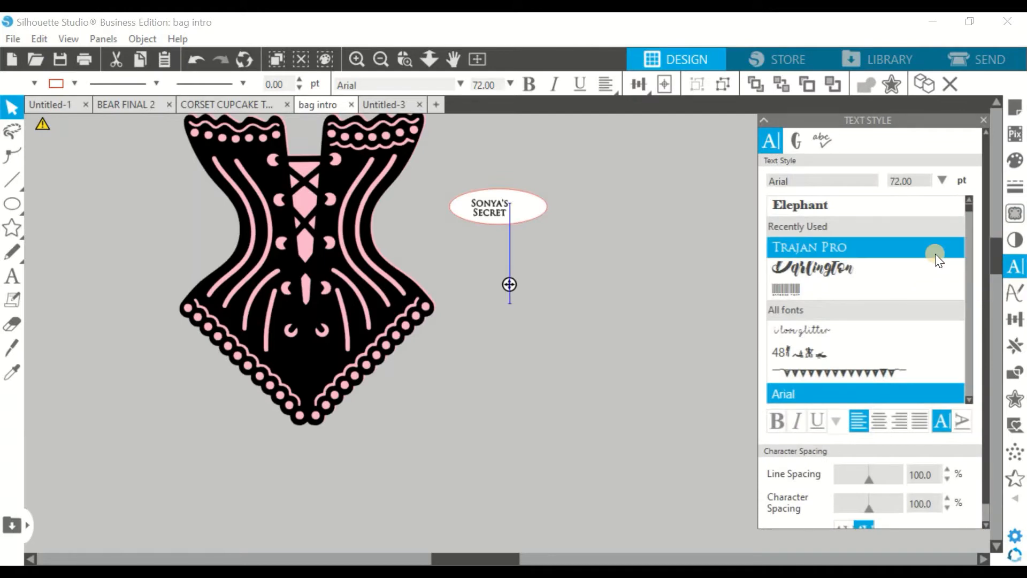
left_click(784, 288)
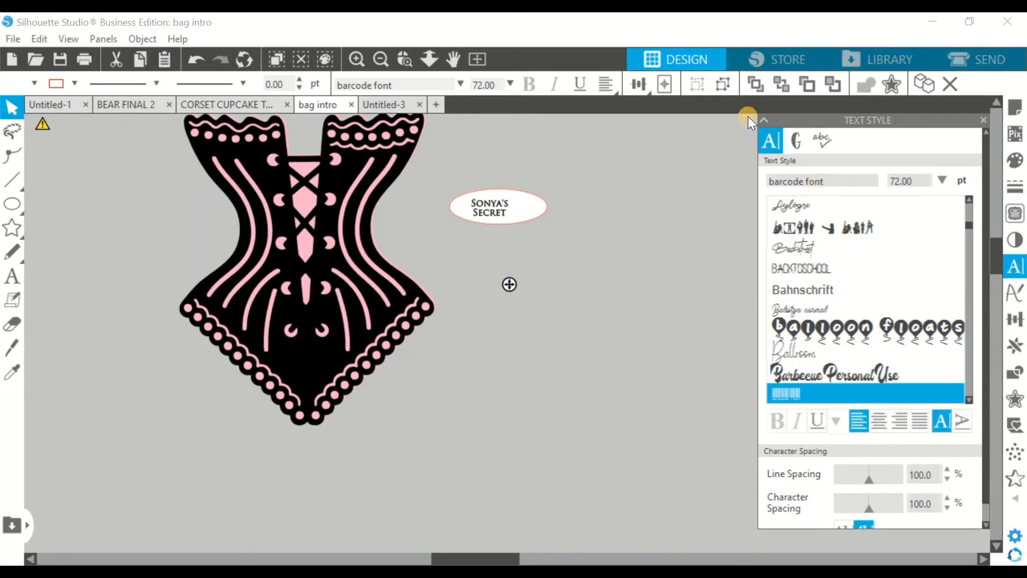
scroll(642, 214, "up", 1)
left_click(530, 319)
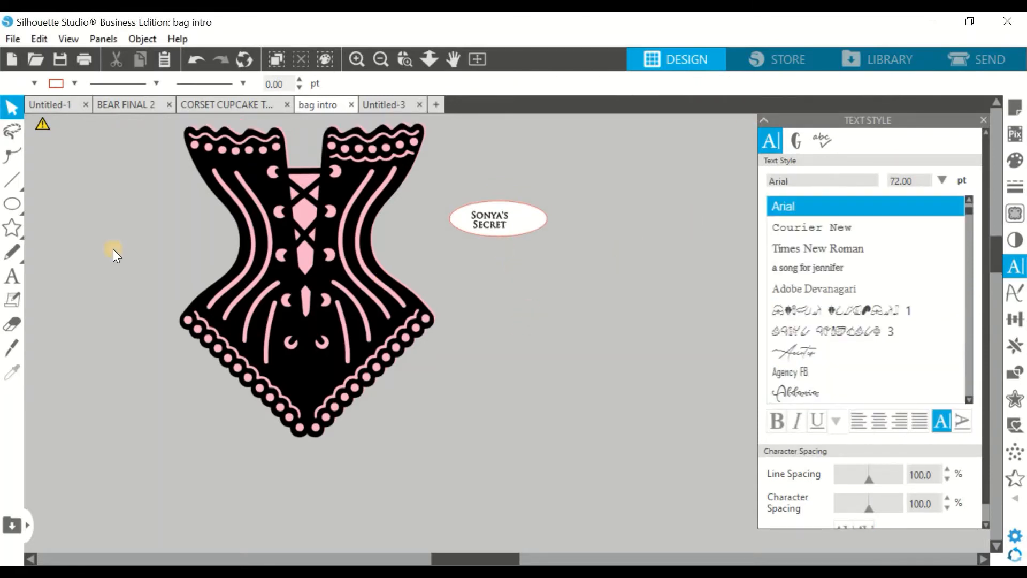
Step: Add the text "123" below the ellipse
left_click(12, 276)
left_click(516, 320)
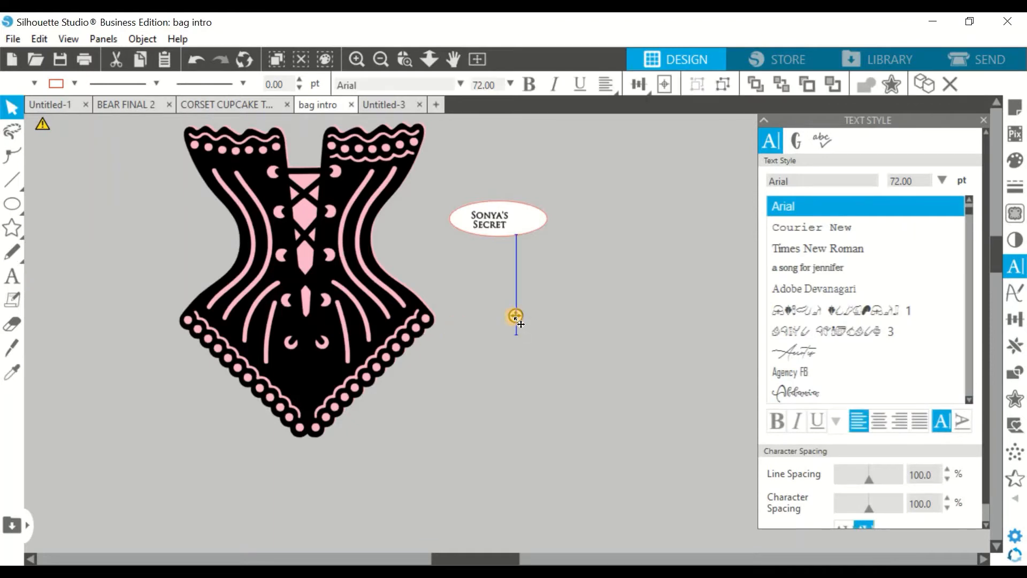
type("123")
left_click(609, 407)
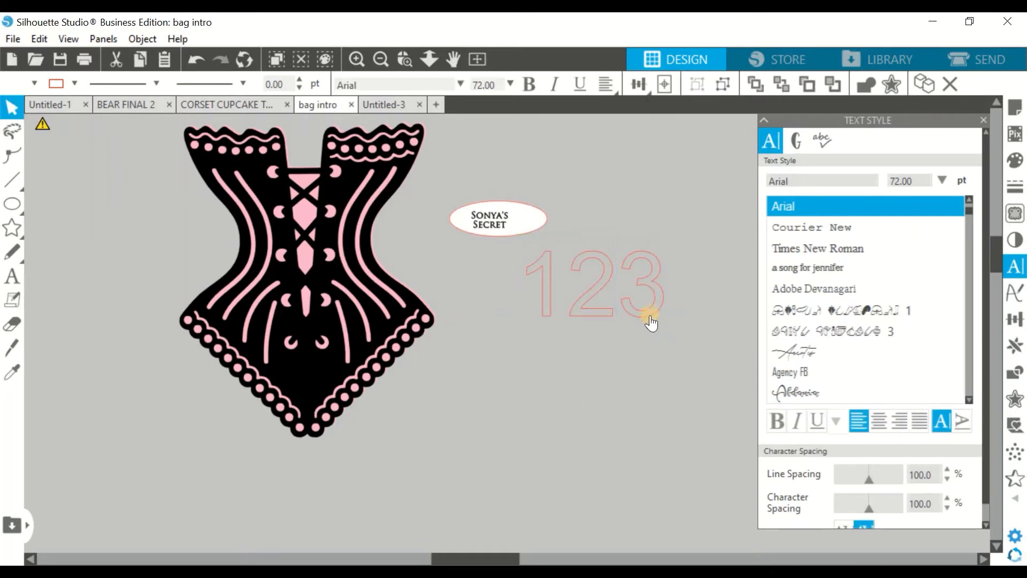
left_click(649, 321)
left_click(805, 183)
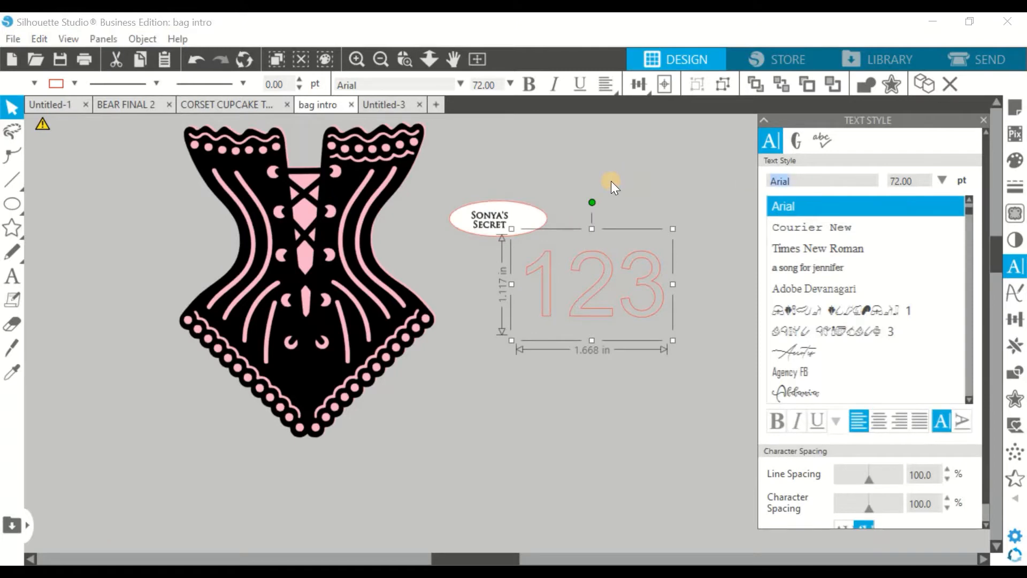
type("barbecue Personal Use")
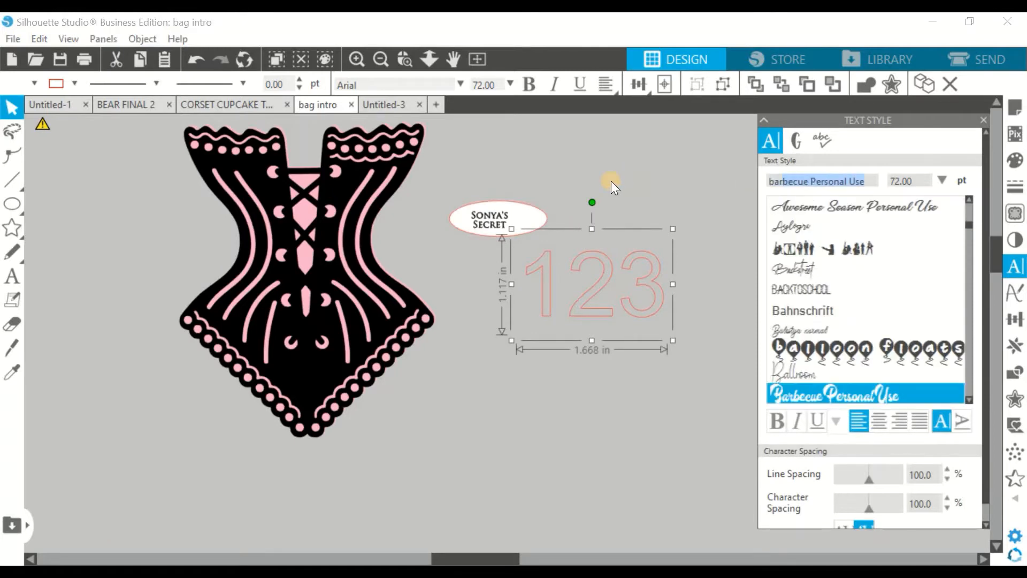
key("Return")
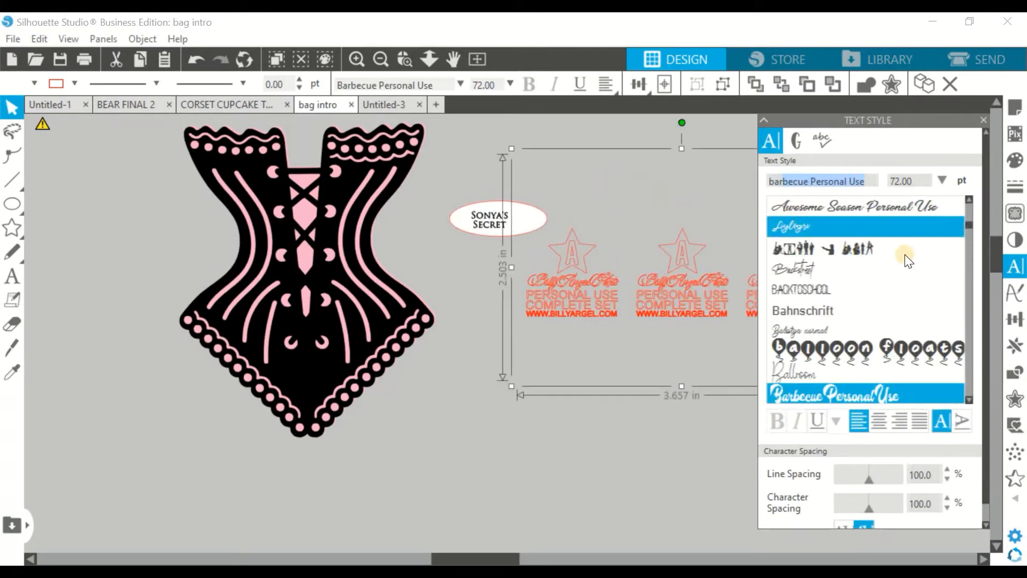
left_click(202, 66)
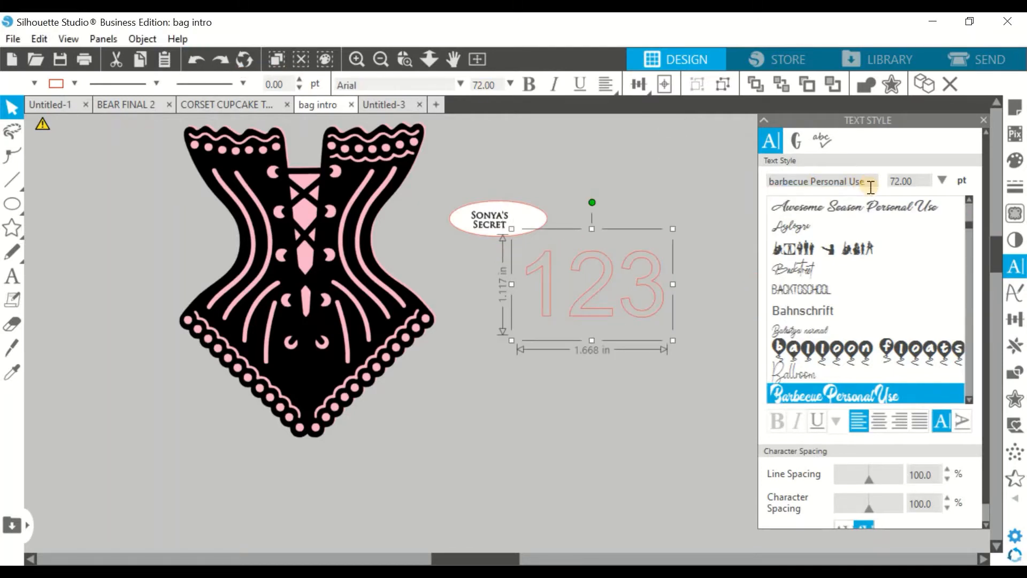
Step: Set the font of the "123" text to barcode font and move the barcode down, clear of the ellipse
left_click(842, 181)
type("barcode font")
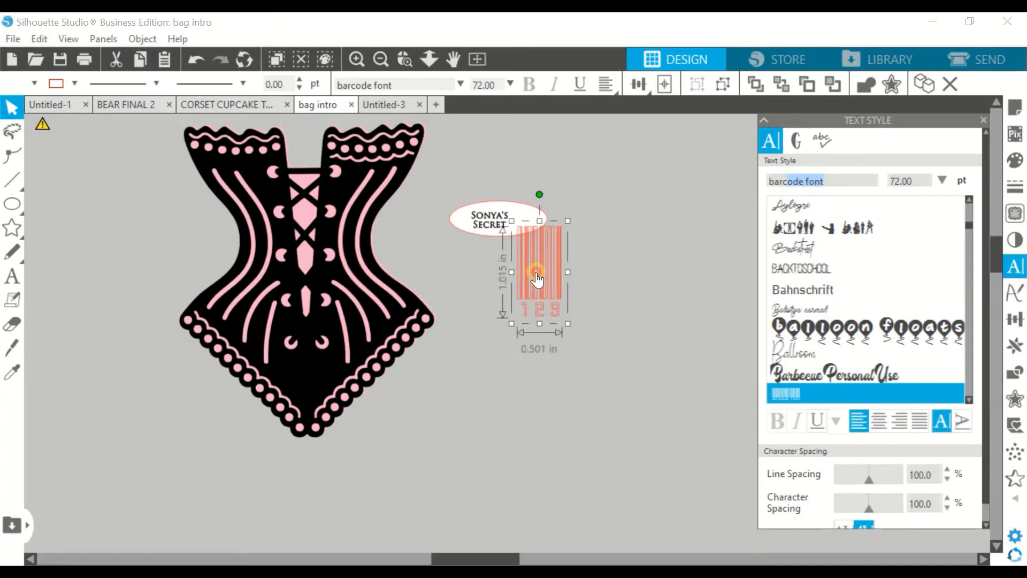
left_click_drag(535, 278, 556, 323)
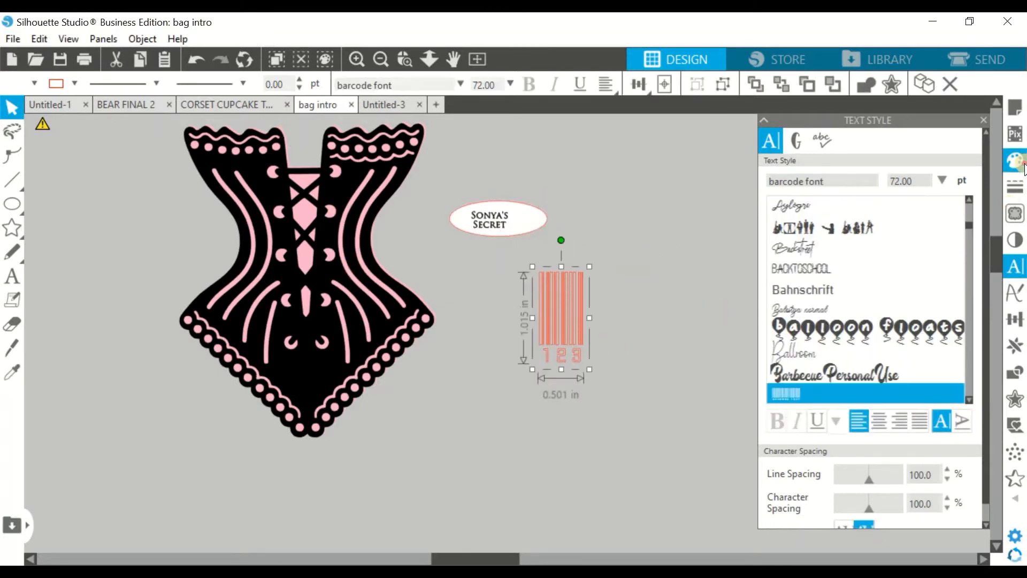
Step: Set both the fill color and the line color of the barcode to black
left_click(1015, 160)
left_click(784, 177)
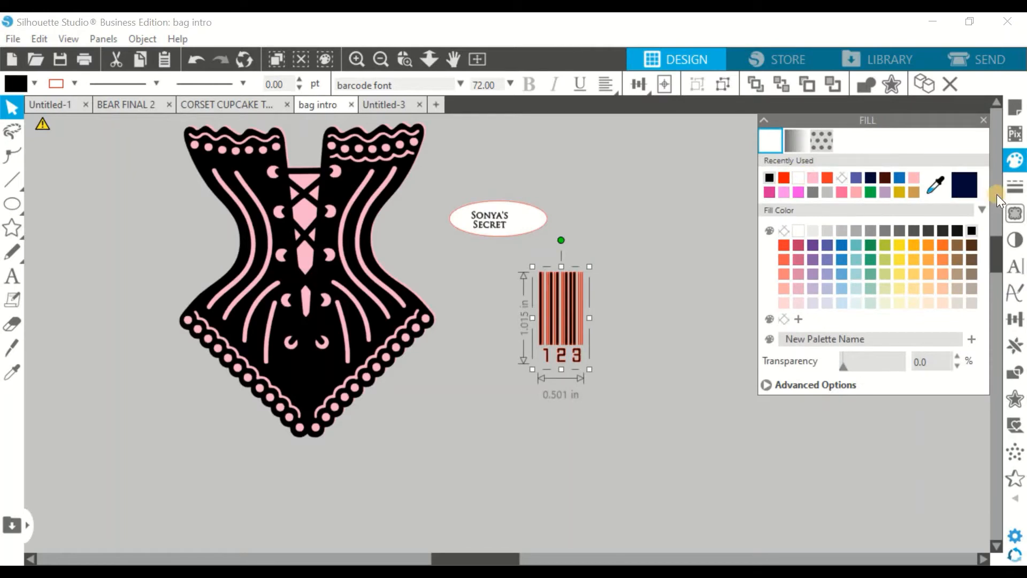
left_click(1014, 186)
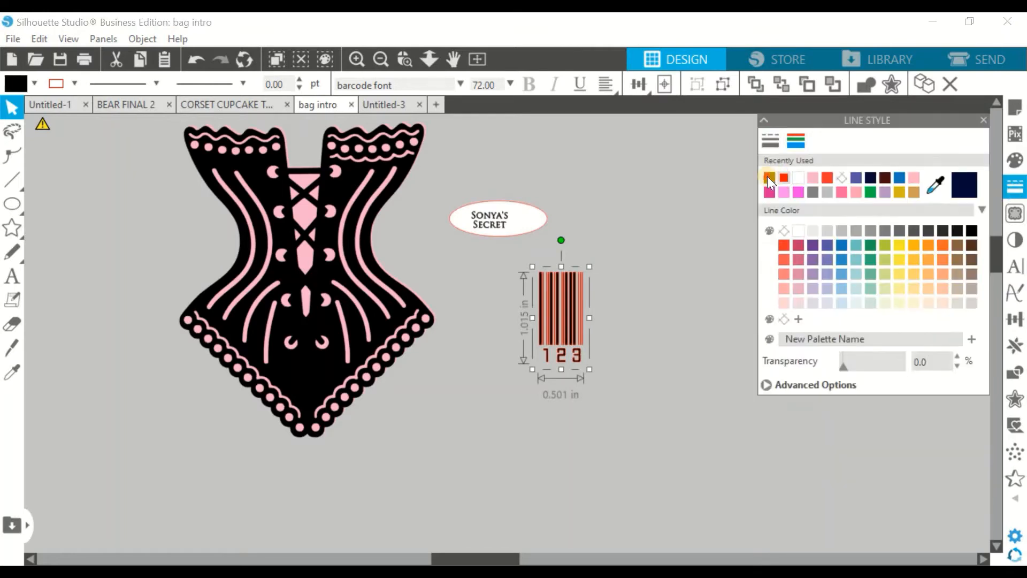
left_click(769, 177)
left_click(585, 347)
left_click(585, 306)
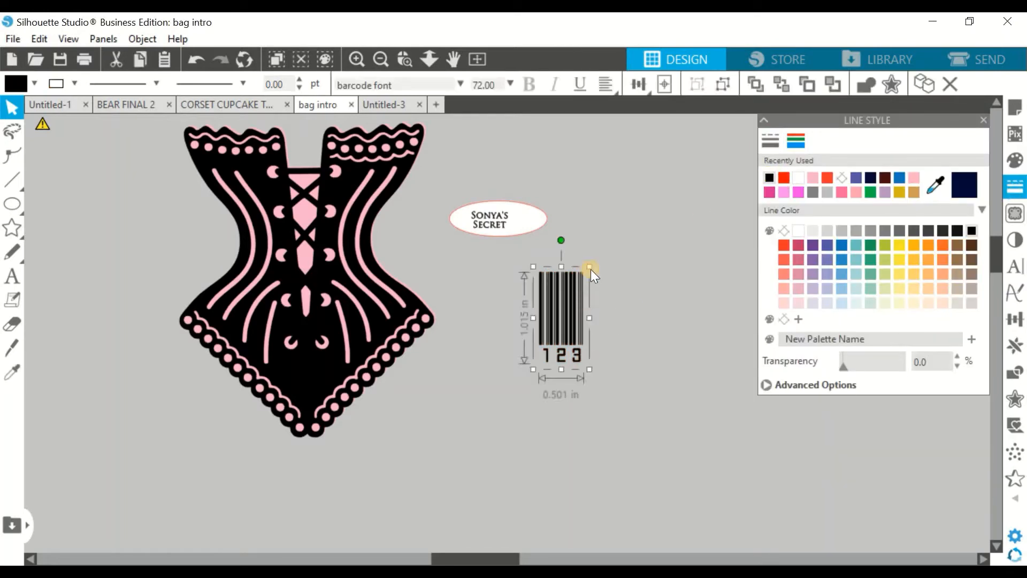
Step: Shrink the barcode to about 0.241 by 0.160 in just below the ellipse
left_click_drag(589, 265, 543, 246)
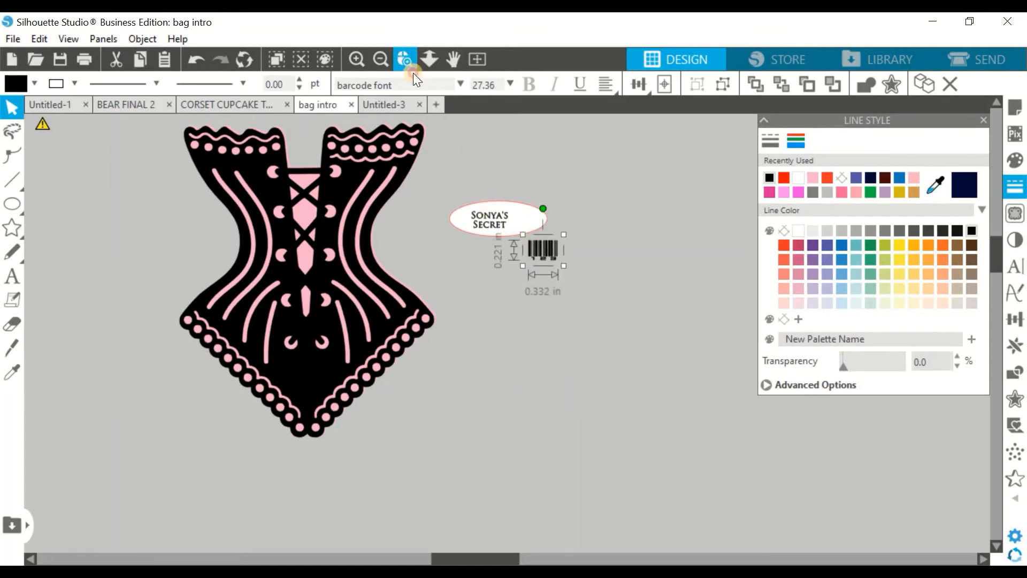
left_click(409, 71)
left_click(547, 252)
left_click(548, 251)
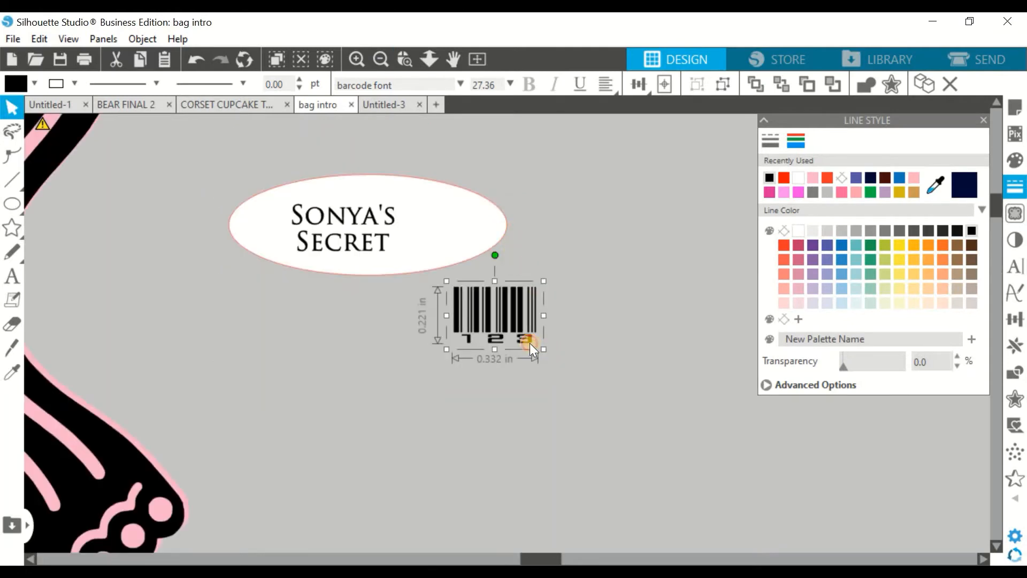
left_click_drag(532, 348, 519, 335)
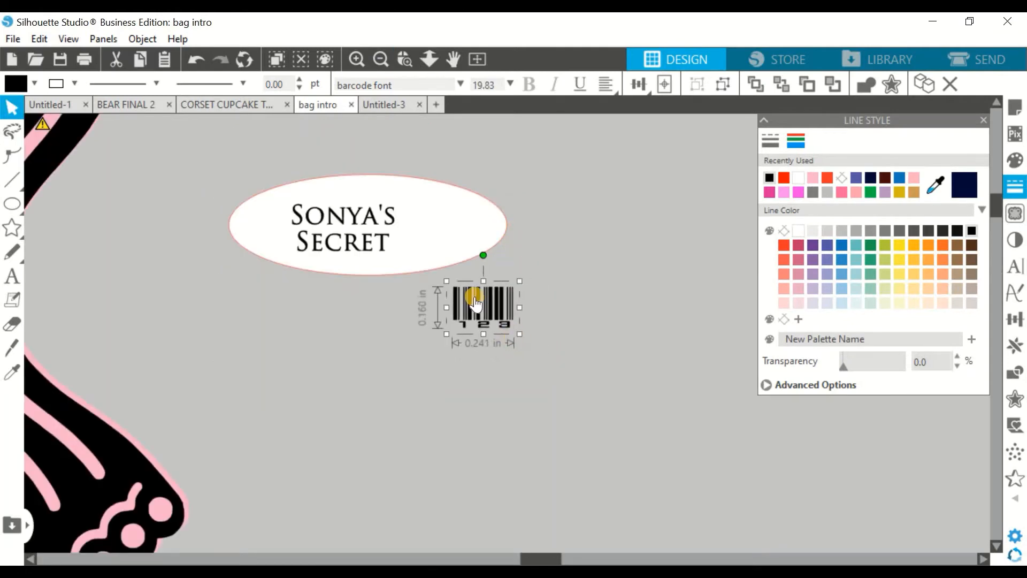
Step: Rotate the ellipse and its stacked text 90° clockwise and place the barcode inside the ellipse below the text
left_click(347, 306)
left_click(328, 212)
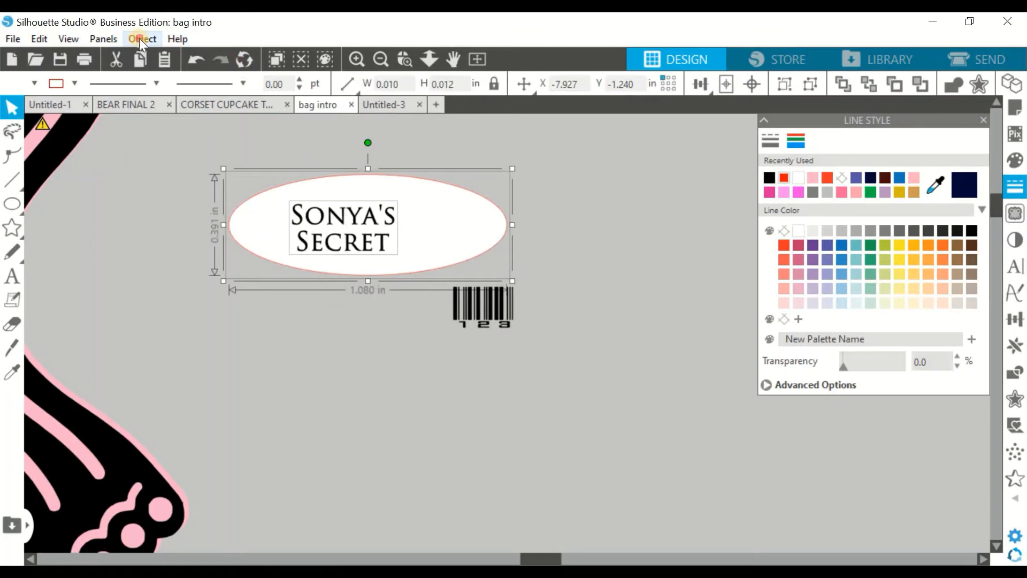
left_click(140, 39)
mouse_move(180, 112)
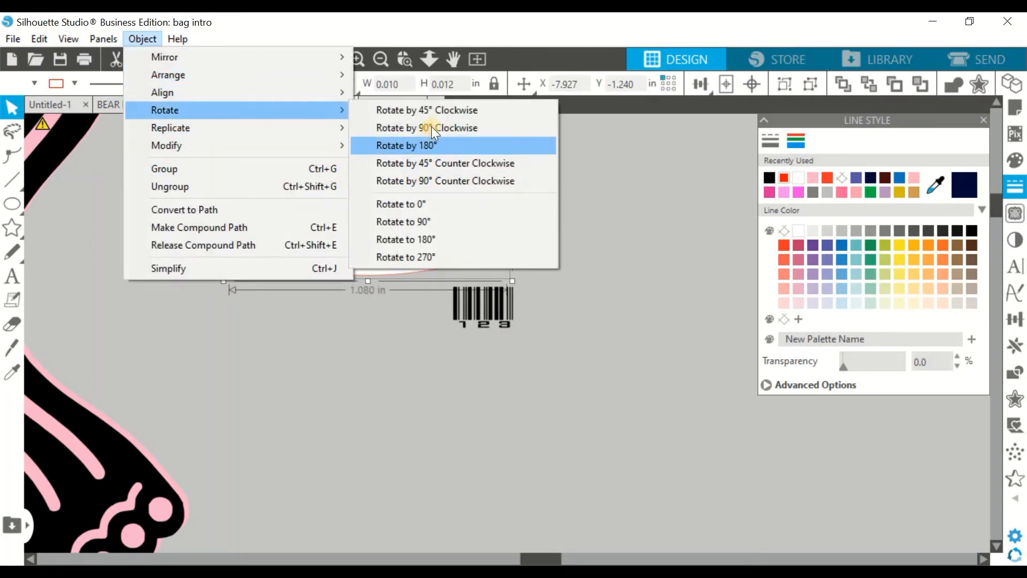
left_click(431, 127)
left_click(645, 385)
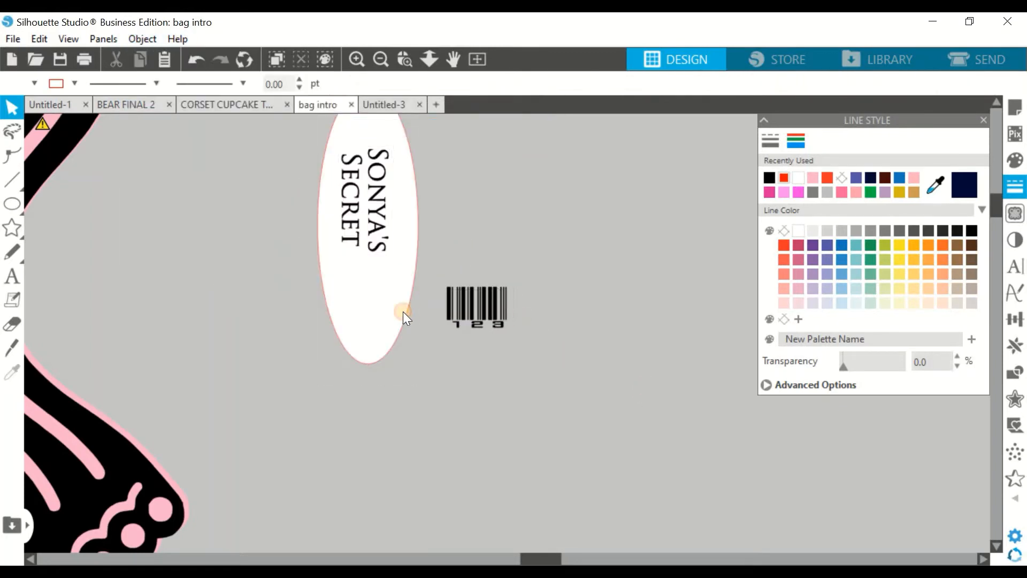
left_click_drag(492, 320, 385, 311)
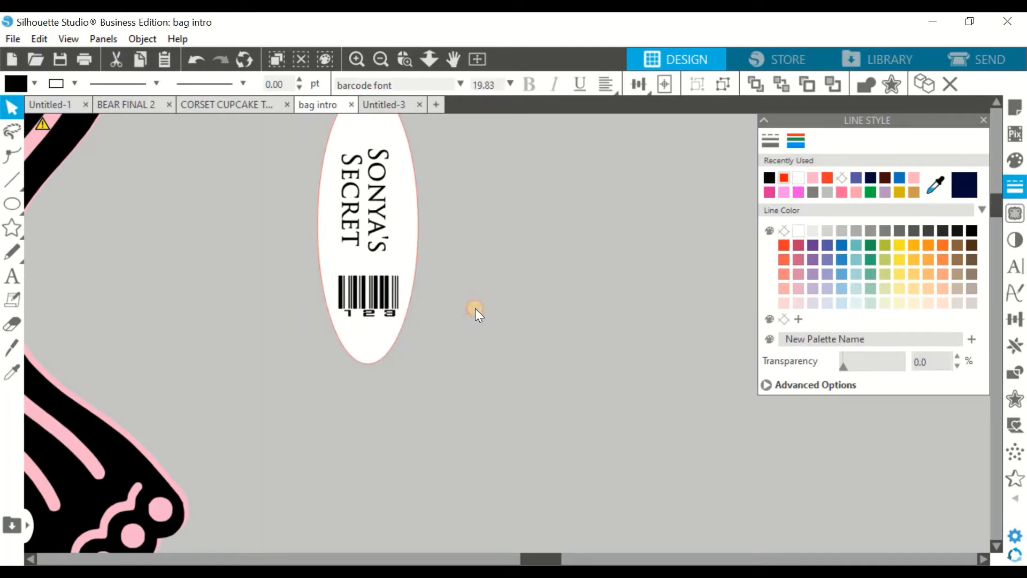
Step: Move the barcode out beside the ellipse and cut it horizontally through the lower ends of its bars with the Knife tool
left_click_drag(474, 309, 504, 322)
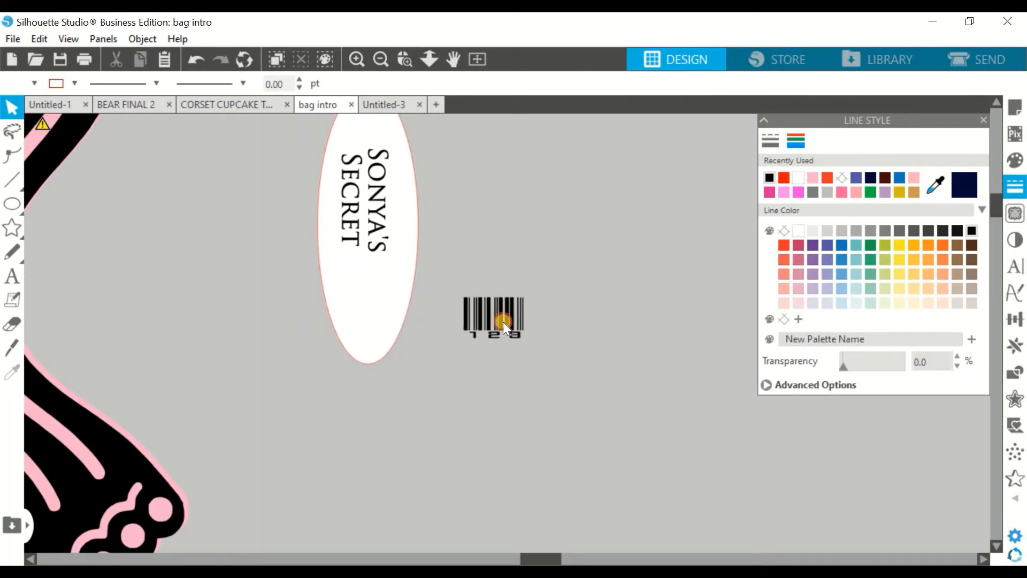
left_click(12, 345)
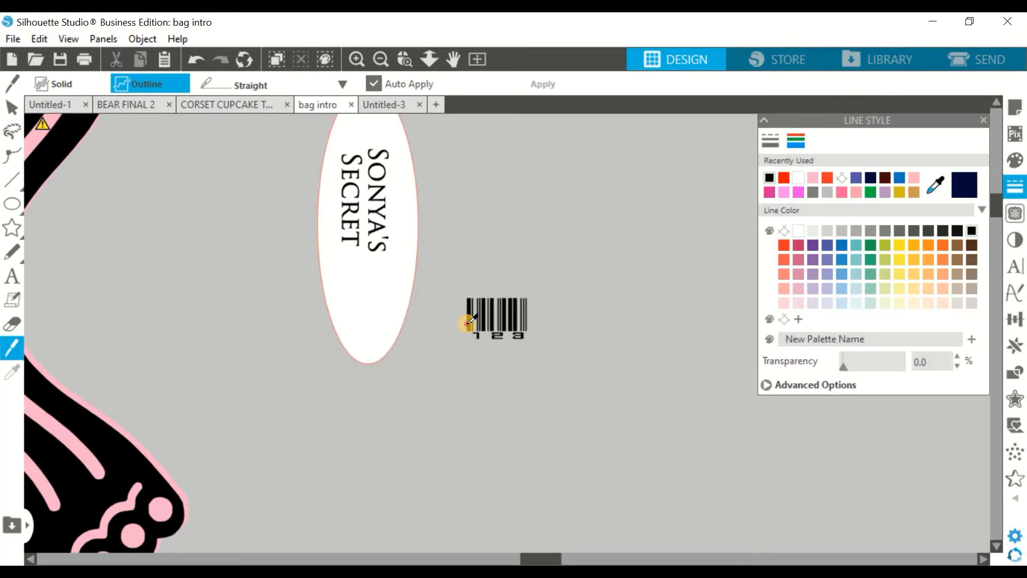
left_click_drag(468, 323, 592, 324)
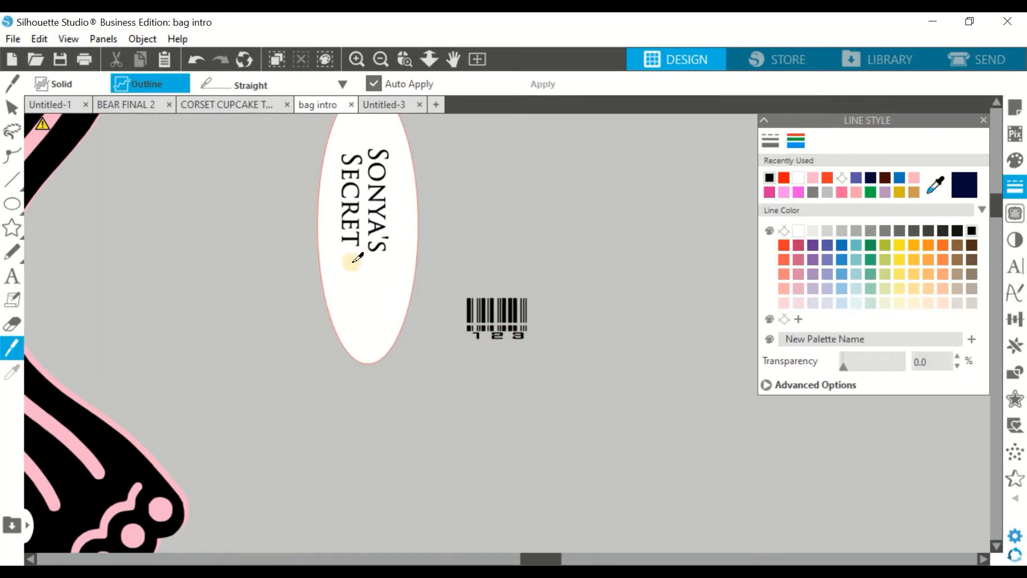
left_click(13, 108)
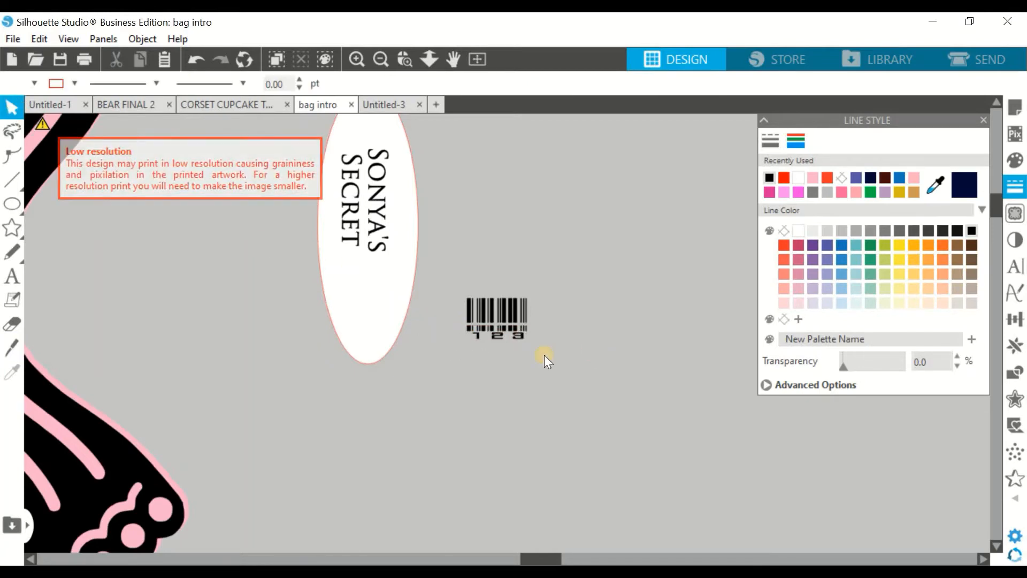
Step: Delete the "123" digits and the cut-off strip of bar ends below the barcode
left_click(494, 337)
key("Delete")
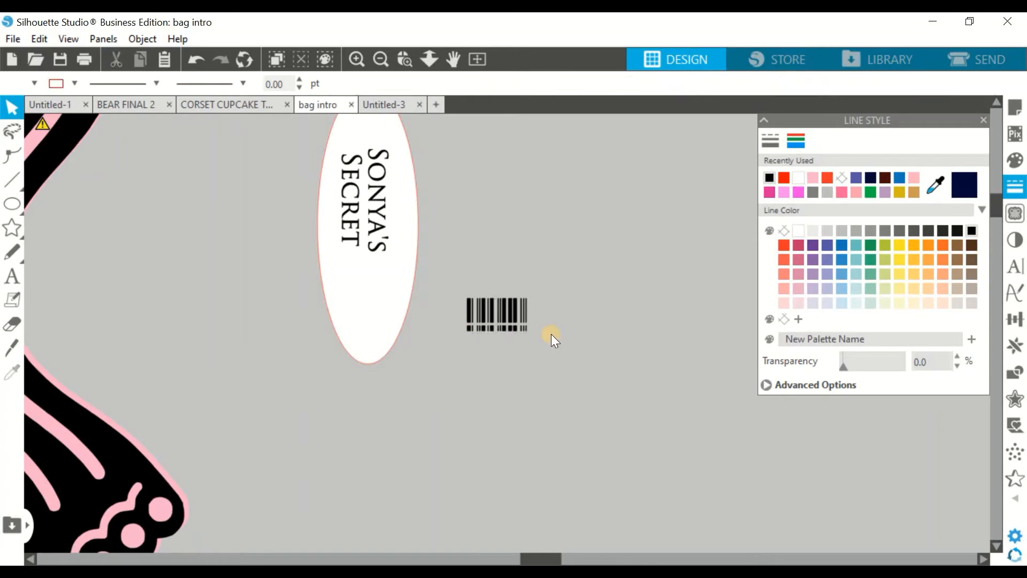
left_click_drag(505, 331, 460, 329)
key("Delete")
Step: Group the remaining barcode bars and move them back inside the ellipse below the stacked text
left_click_drag(561, 327, 434, 293)
right_click(494, 310)
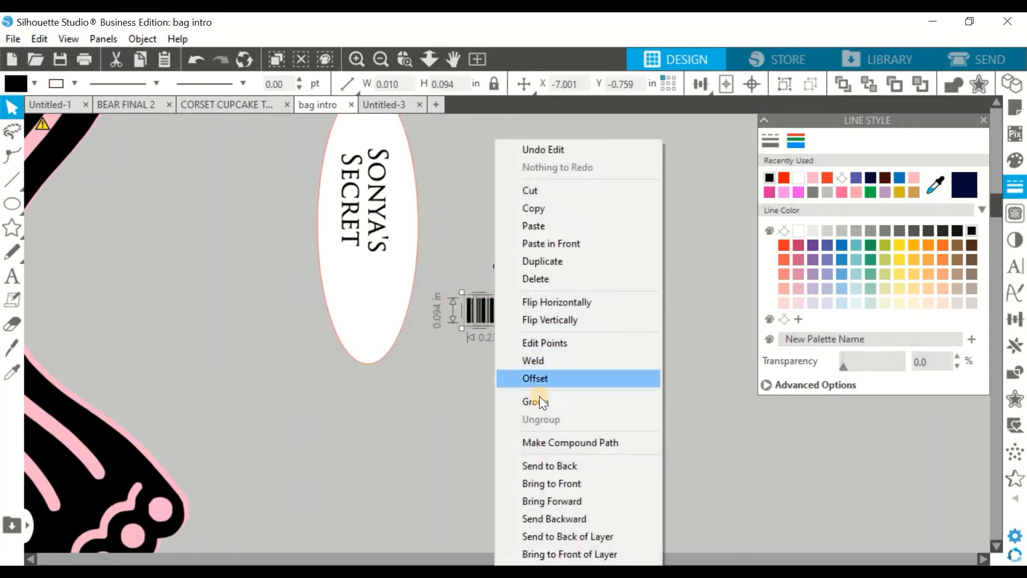
left_click(539, 400)
left_click_drag(509, 312, 389, 300)
Step: Align the ellipse, stacked text and barcode on their horizontal centers
left_click_drag(440, 384, 287, 172)
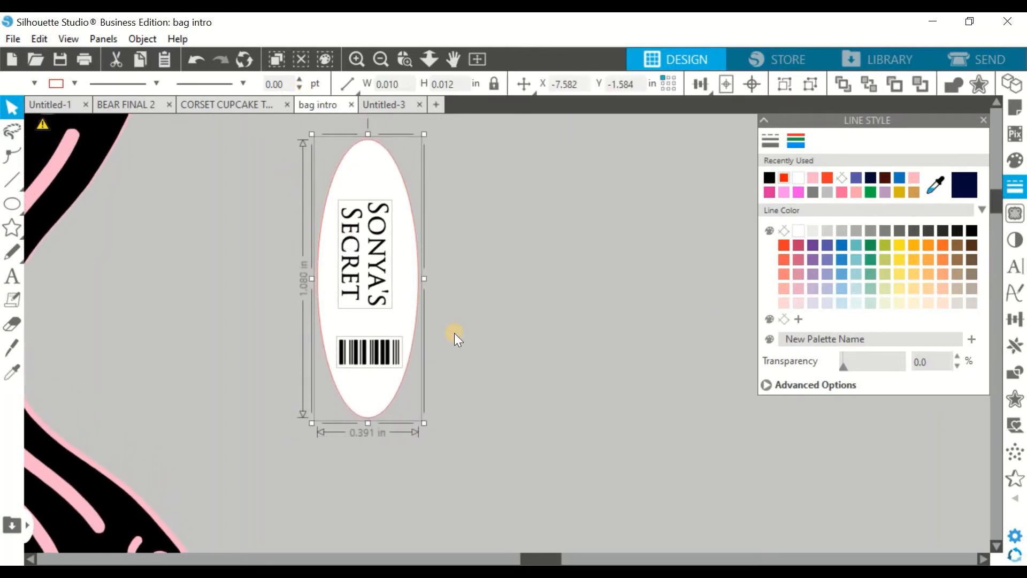
left_click(1015, 319)
left_click(919, 218)
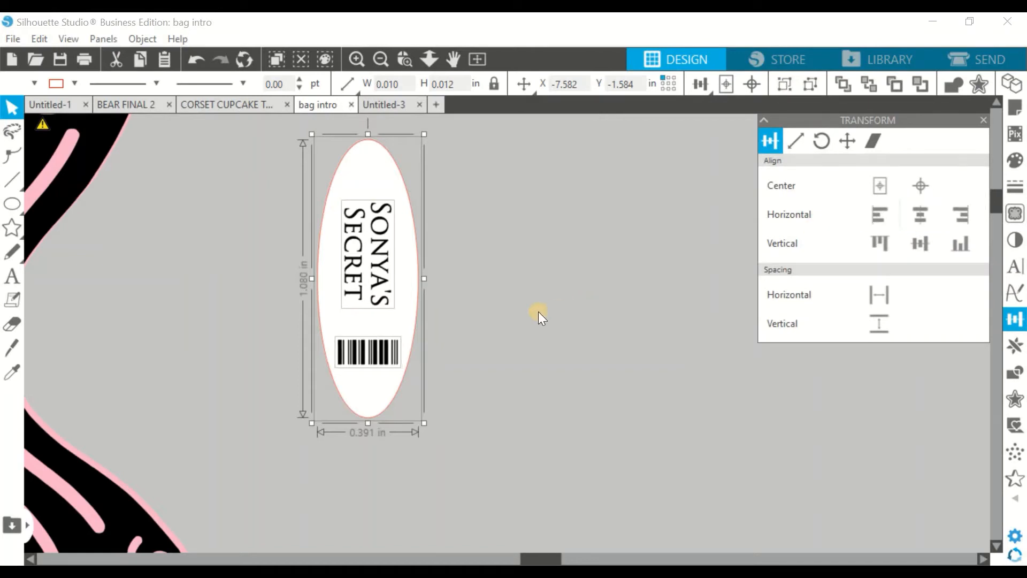
left_click(517, 372)
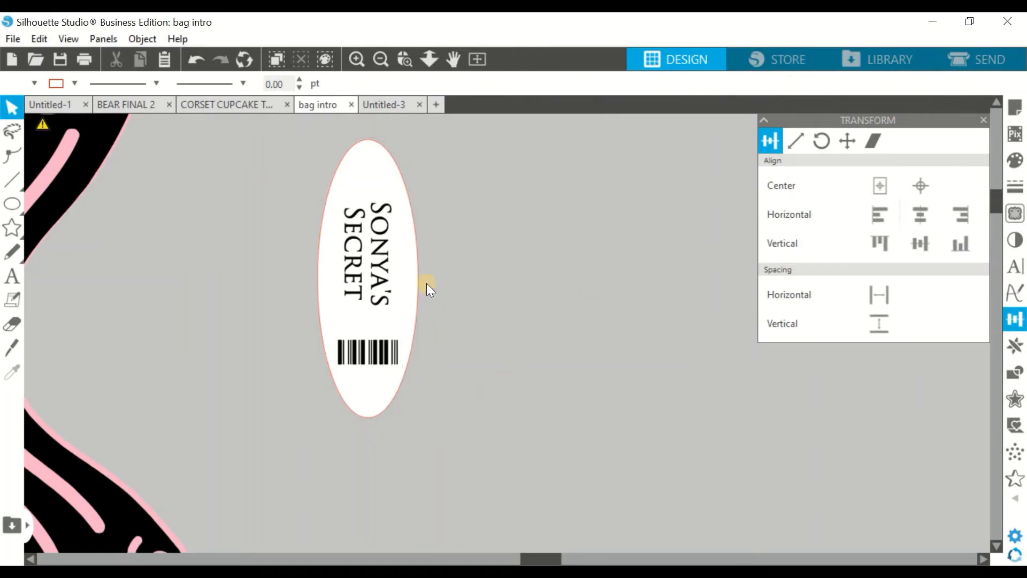
Step: Set the line color of the ellipse to white
left_click(412, 274)
left_click(1014, 186)
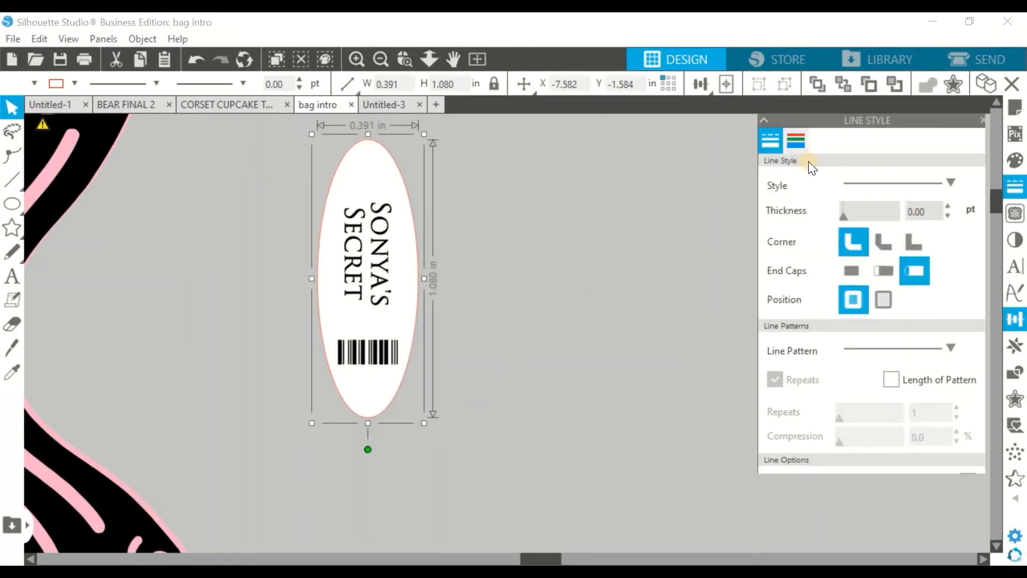
left_click(798, 140)
left_click(797, 231)
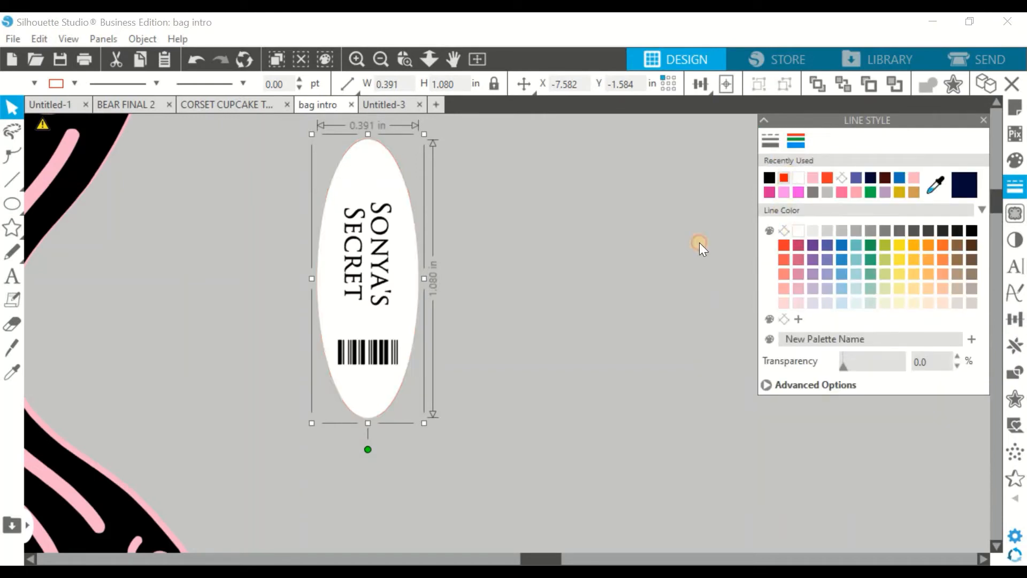
Step: Group the ellipse, stacked text and barcode into a single label
left_click(300, 177)
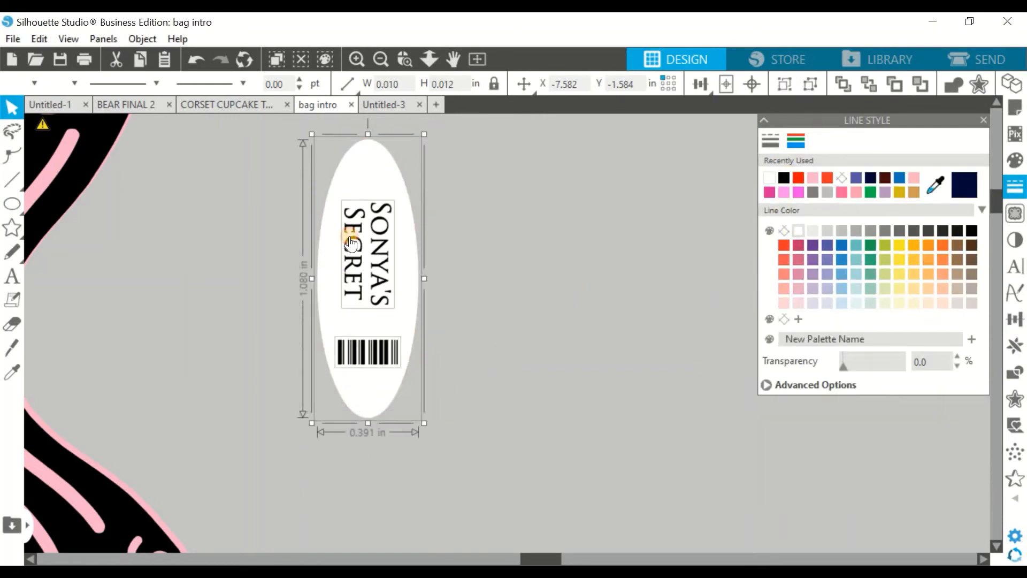
right_click(350, 241)
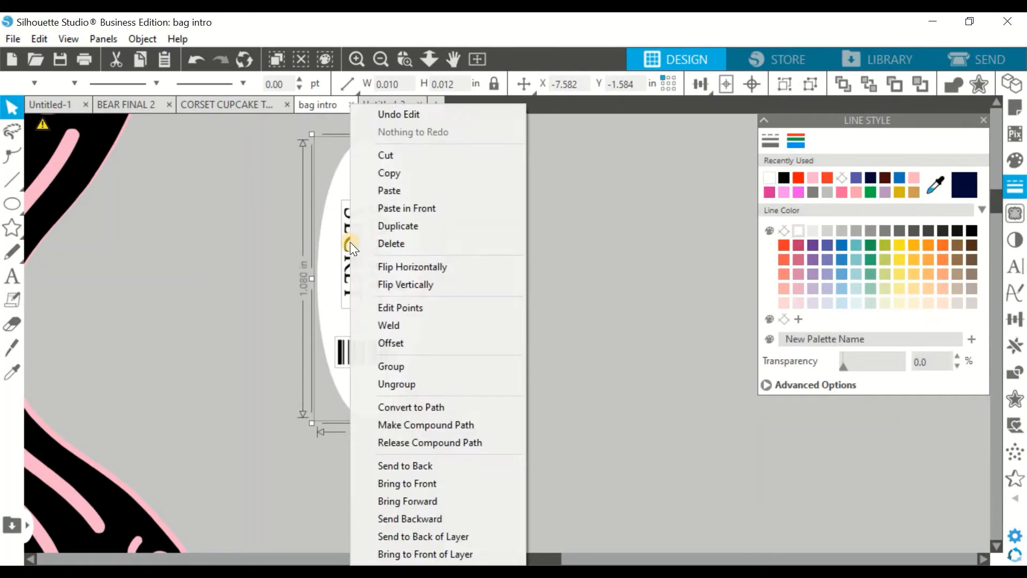
left_click(405, 365)
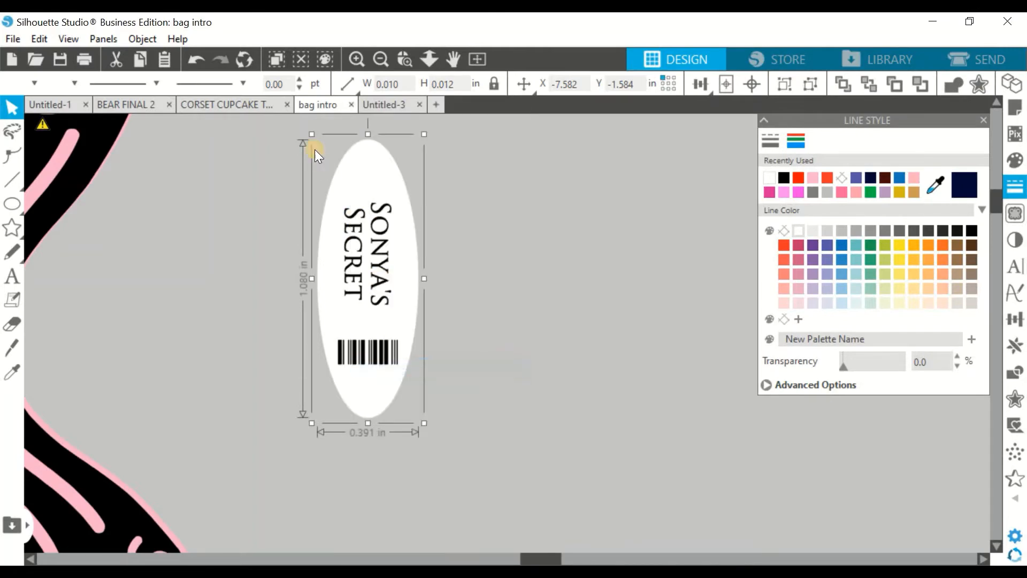
left_click(142, 38)
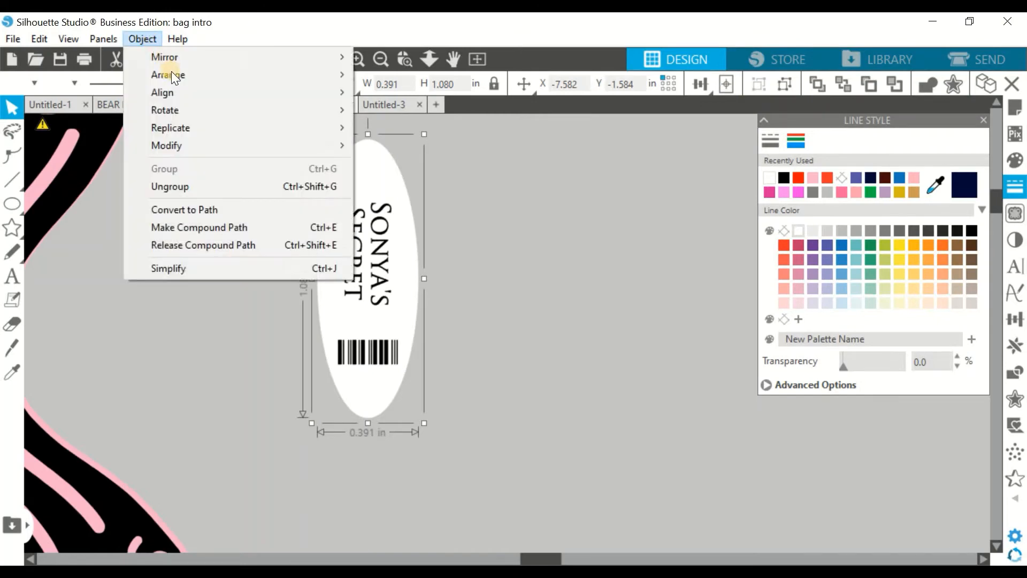
left_click(685, 236)
Step: Bring the whole cutting page with its two pink corsets and one black corset into view
left_click(380, 57)
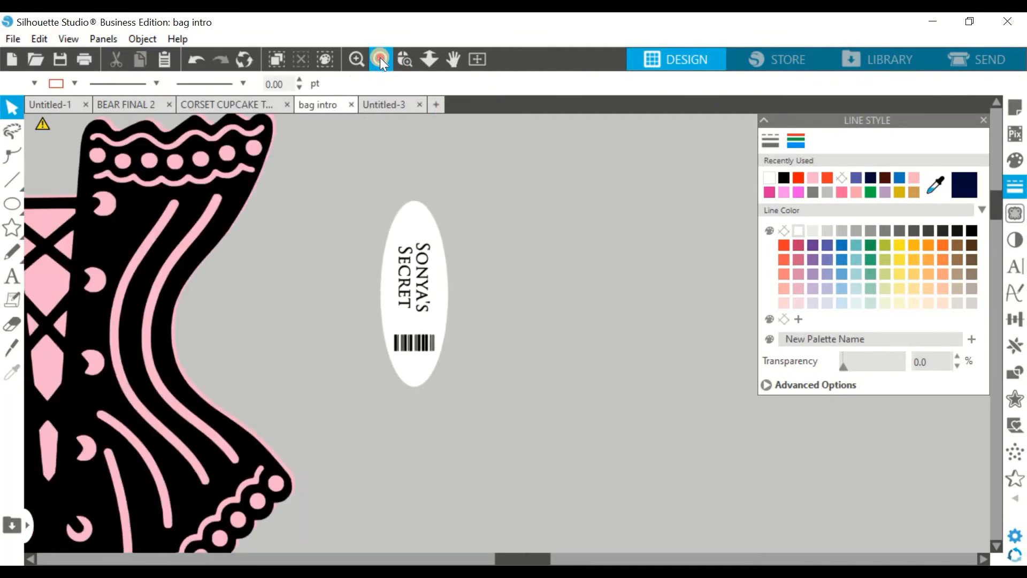
left_click(380, 58)
left_click(379, 58)
left_click(380, 58)
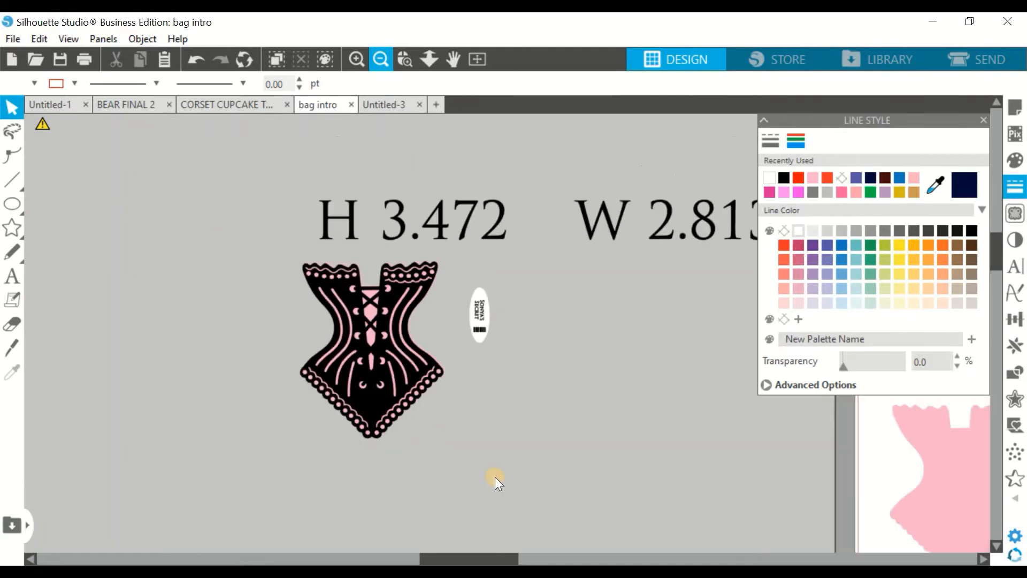
left_click_drag(447, 558, 569, 562)
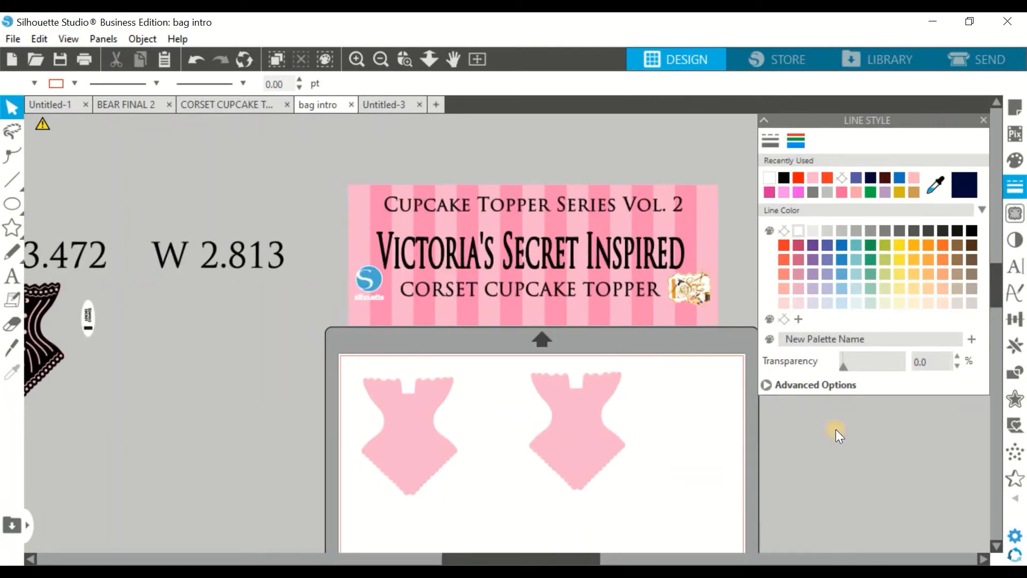
left_click(999, 319)
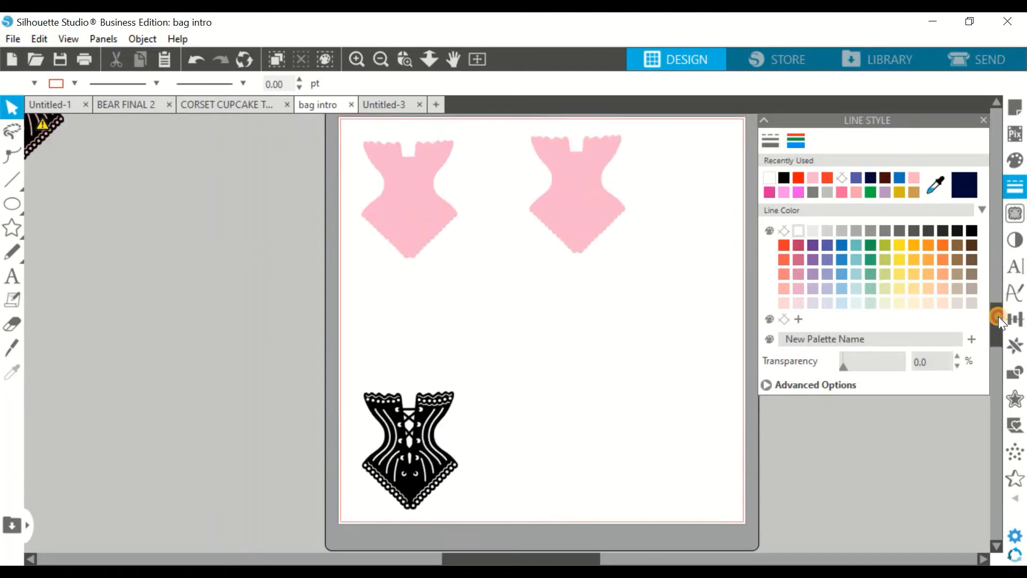